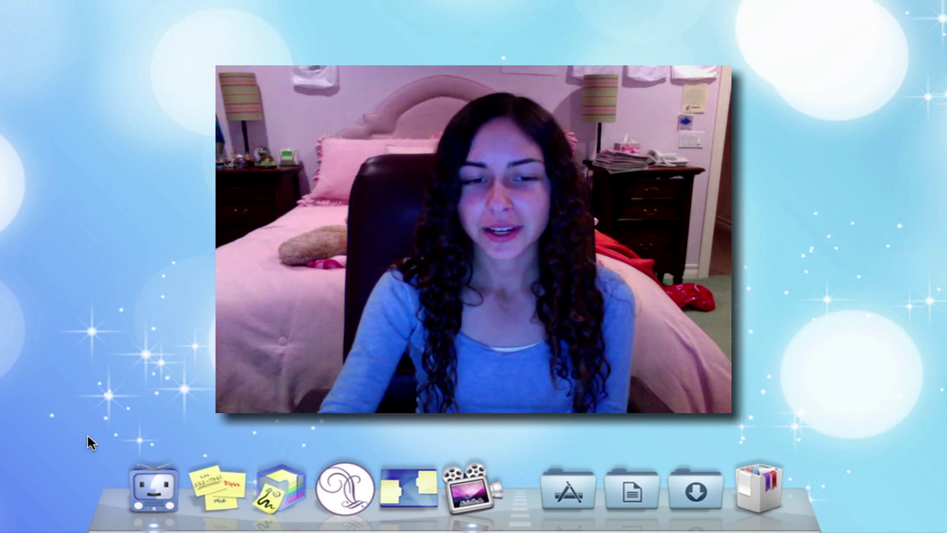
Launch Stickies and spread the Make a note of it!, cyan and To Do List notes apart.
{"action": "mouse_move", "coordinate": [83, 435]}
{"action": "left_mouse_down"}
{"action": "mouse_move", "coordinate": [833, 531]}
{"action": "mouse_move", "coordinate": [20, 488]}
{"action": "mouse_move", "coordinate": [35, 485]}
{"action": "left_mouse_up"}
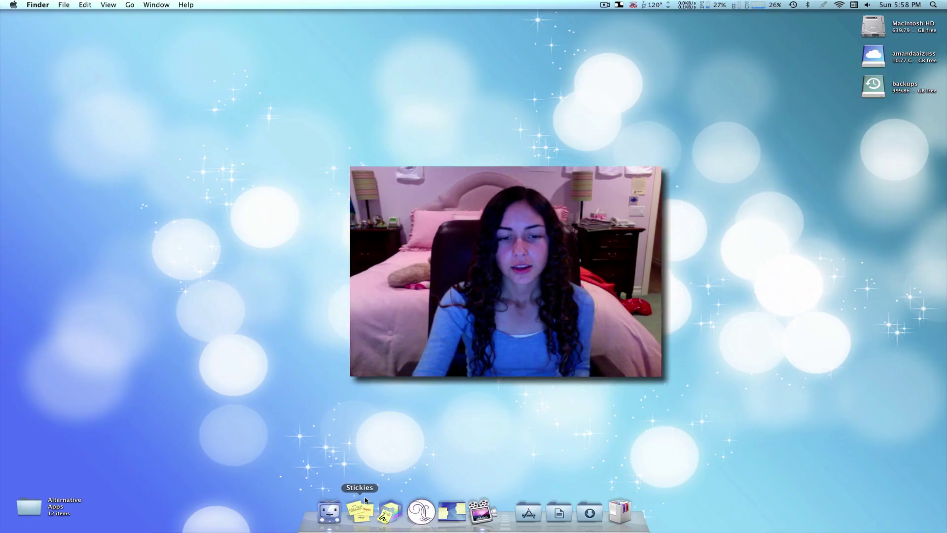
{"action": "left_click", "coordinate": [365, 500]}
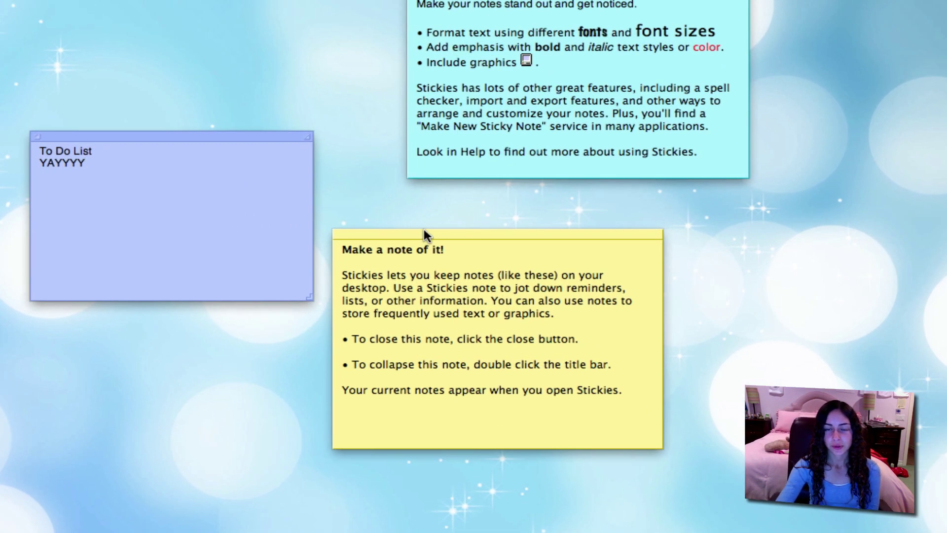
{"action": "left_click_drag", "start_coordinate": [425, 231], "coordinate": [472, 270]}
{"action": "left_click_drag", "start_coordinate": [492, 0], "coordinate": [463, 13]}
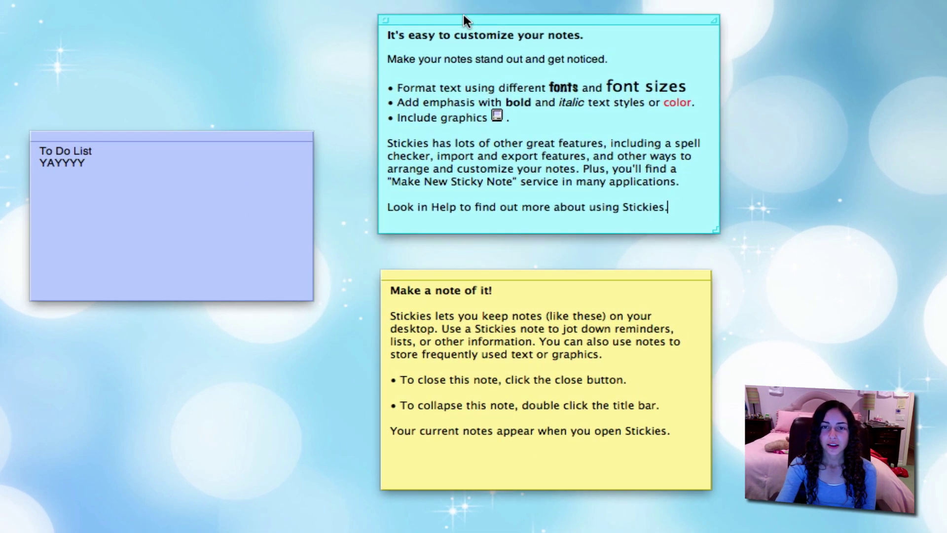
{"action": "left_click", "coordinate": [148, 195]}
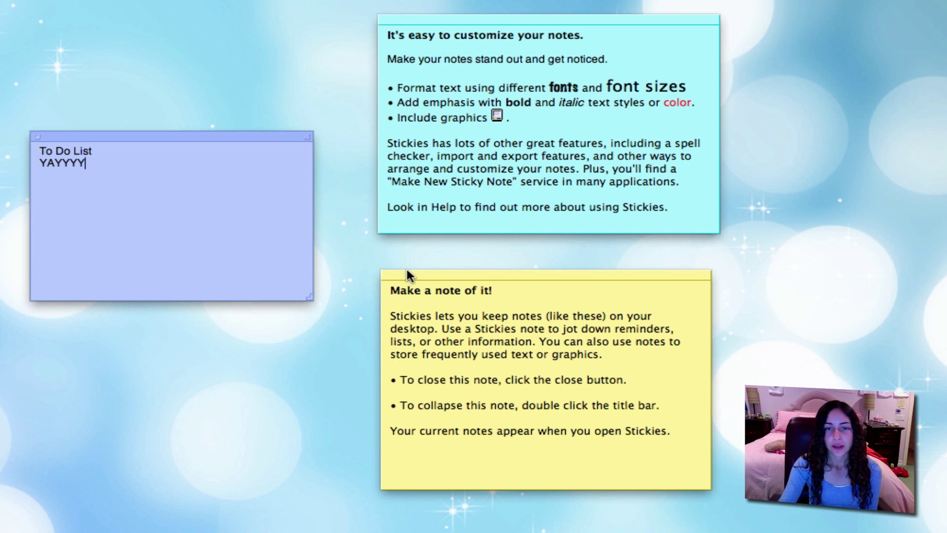
{"action": "left_click_drag", "start_coordinate": [459, 275], "coordinate": [429, 290]}
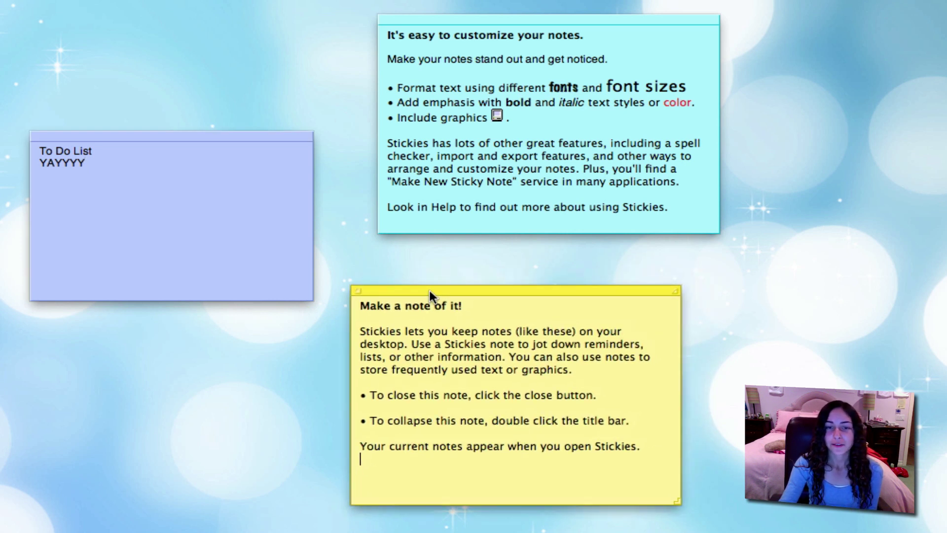
Collapse the To Do List, yellow and cyan notes and stack them under To Do List.
{"action": "left_click", "coordinate": [173, 138]}
{"action": "double_click", "coordinate": [177, 135]}
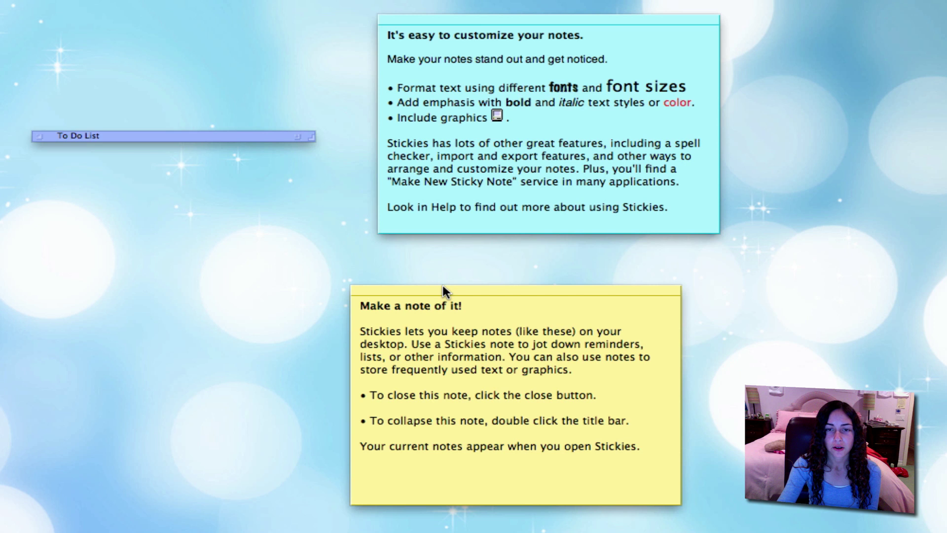
{"action": "double_click", "coordinate": [442, 290]}
{"action": "double_click", "coordinate": [453, 19]}
{"action": "left_click_drag", "start_coordinate": [452, 22], "coordinate": [109, 152]}
{"action": "left_click_drag", "start_coordinate": [531, 284], "coordinate": [194, 168]}
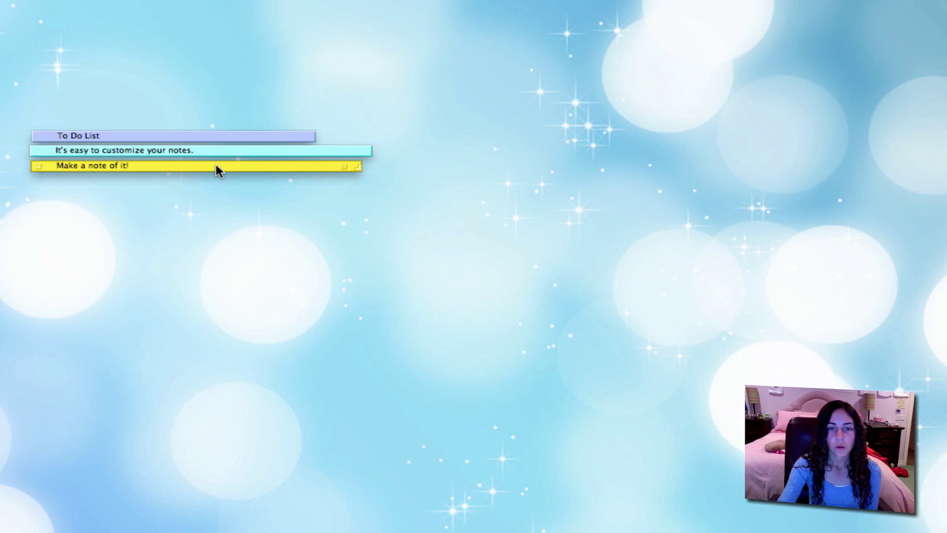
Expand all three notes, putting the cyan note on the right and To Do List near the top.
{"action": "double_click", "coordinate": [215, 165]}
{"action": "double_click", "coordinate": [215, 150]}
{"action": "left_click_drag", "start_coordinate": [231, 154], "coordinate": [692, 137]}
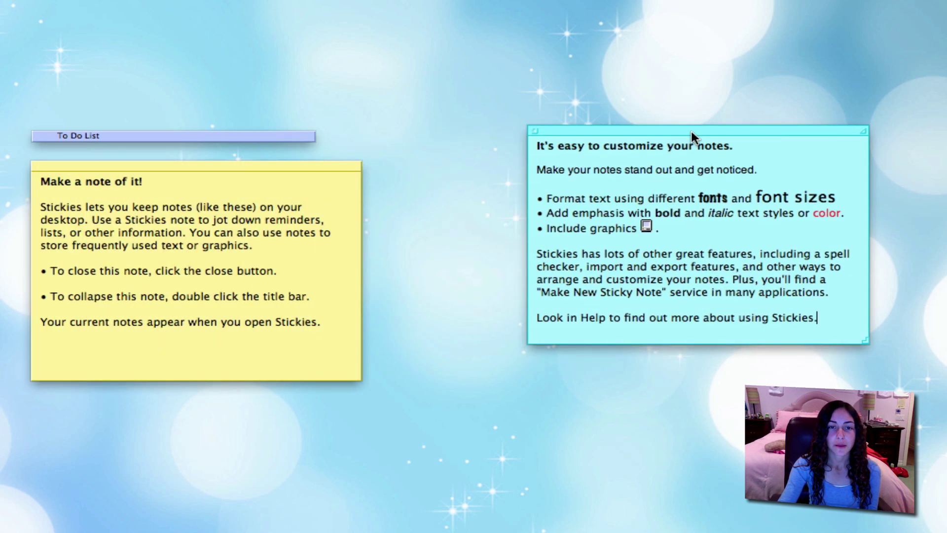
{"action": "double_click", "coordinate": [286, 135]}
{"action": "left_click_drag", "start_coordinate": [262, 132], "coordinate": [441, 0]}
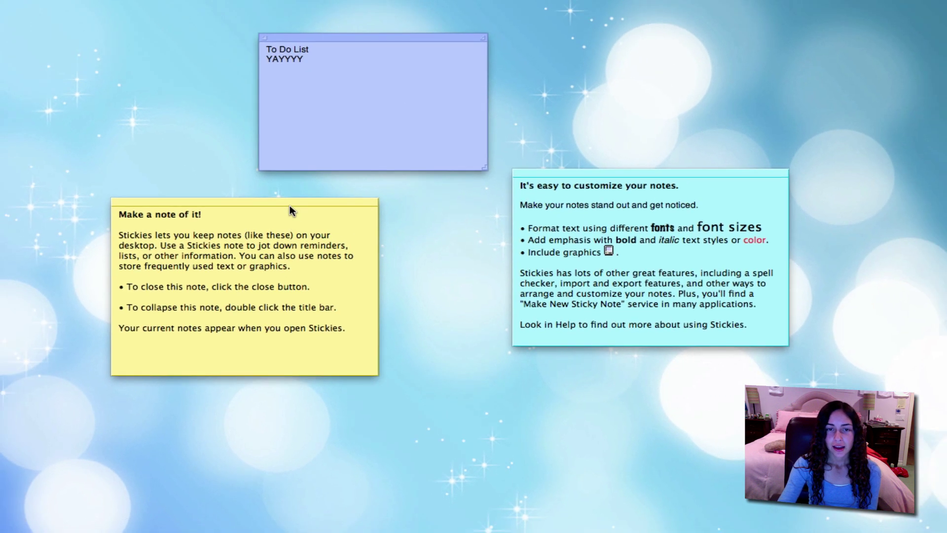
Move the yellow, cyan and To Do List notes slightly lower.
{"action": "left_click_drag", "start_coordinate": [253, 168], "coordinate": [253, 220]}
{"action": "left_click", "coordinate": [385, 119]}
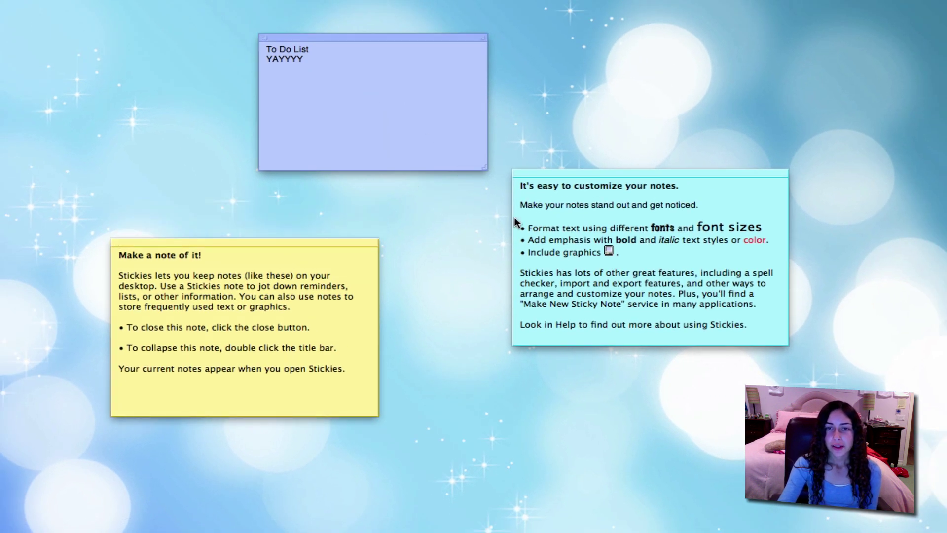
{"action": "left_click_drag", "start_coordinate": [594, 171], "coordinate": [583, 188]}
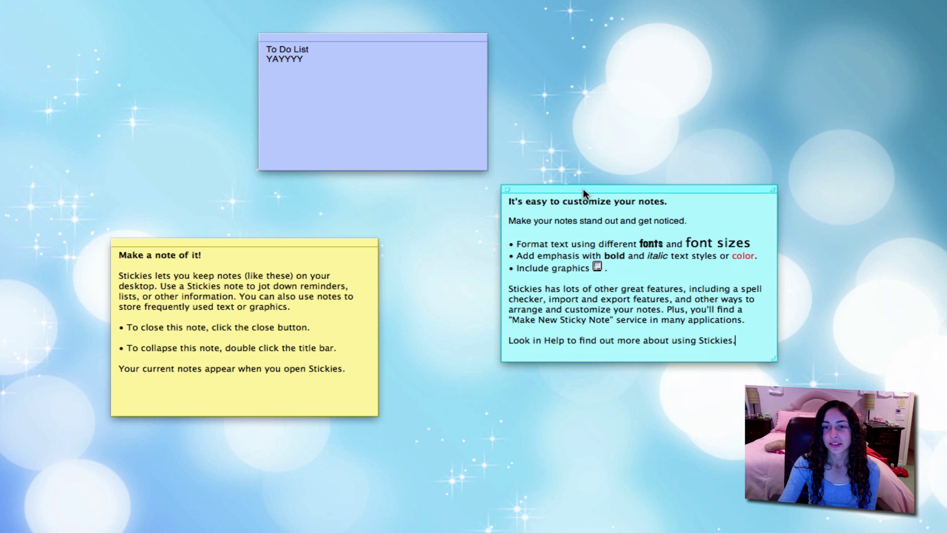
{"action": "mouse_move", "coordinate": [553, 264]}
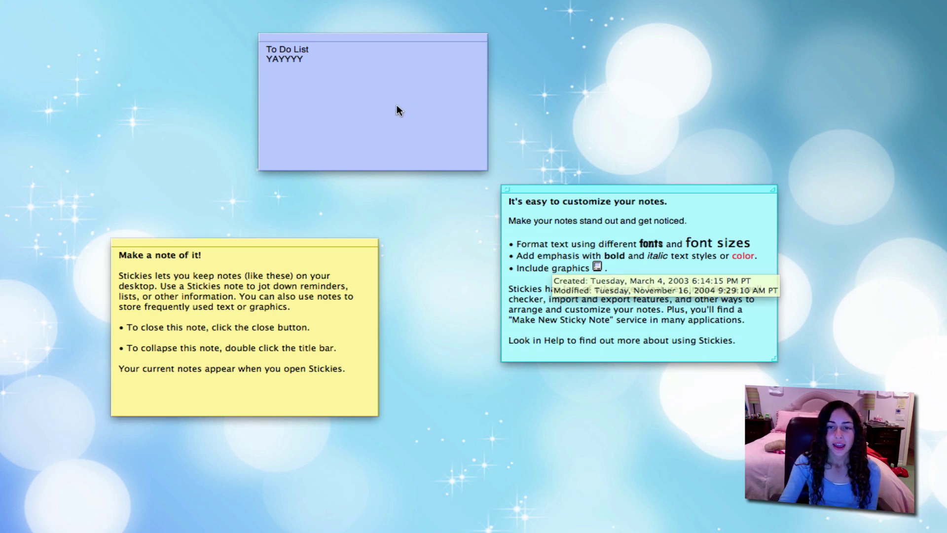
{"action": "left_click_drag", "start_coordinate": [363, 39], "coordinate": [353, 75]}
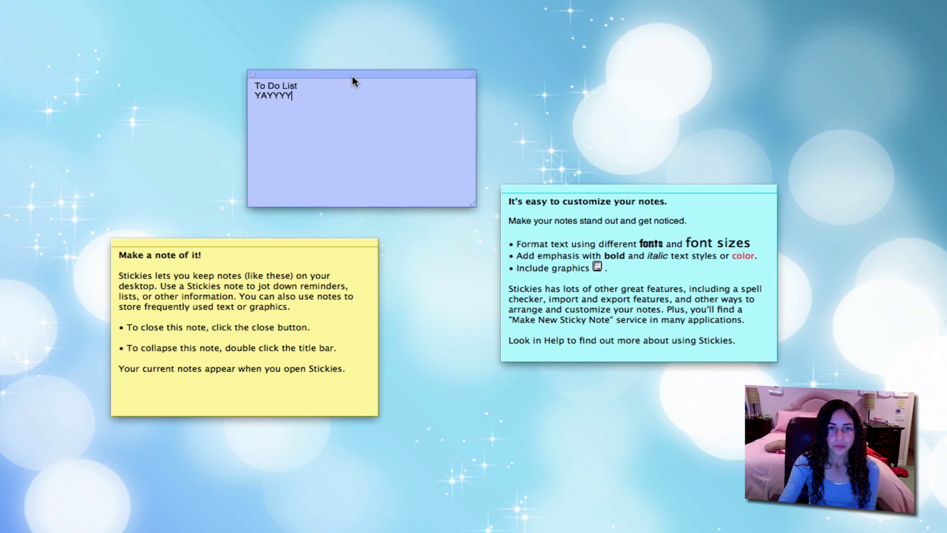
Start closing the To Do List note, then cancel to keep it.
{"action": "mouse_move", "coordinate": [262, 77]}
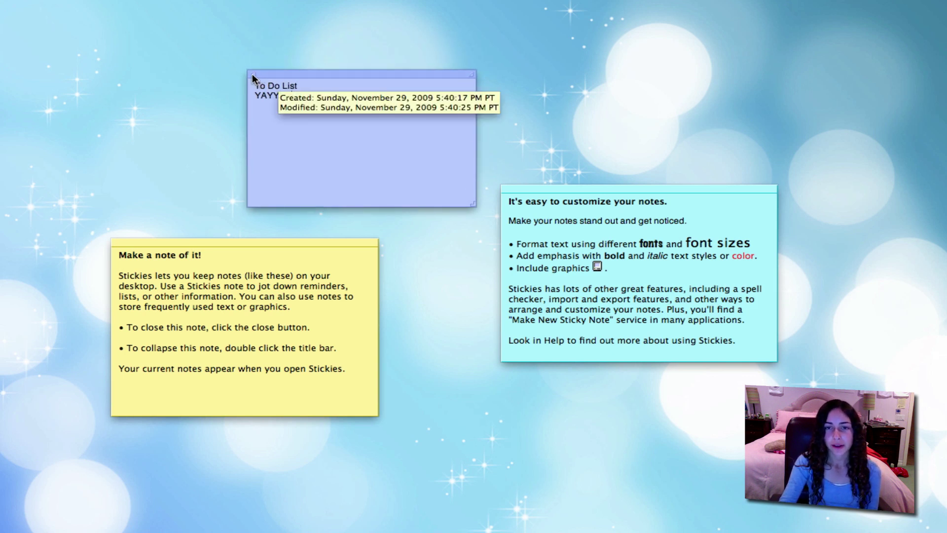
{"action": "left_click", "coordinate": [253, 74]}
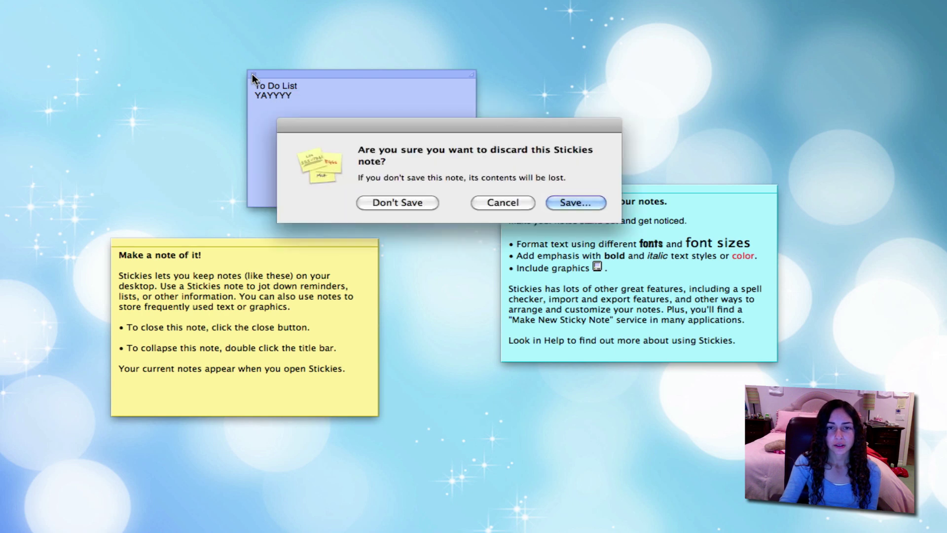
{"action": "left_click", "coordinate": [503, 204]}
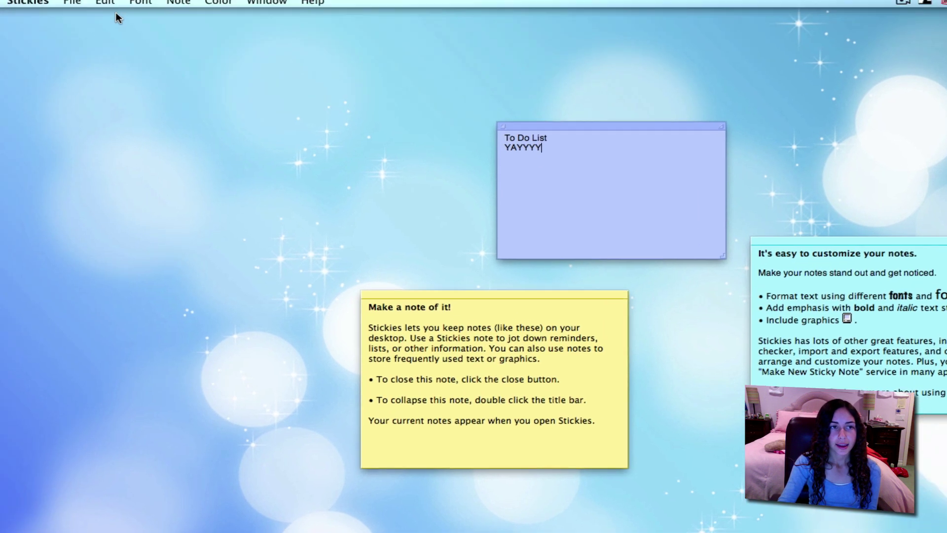
Cancel a Plain Text export of the To Do List note, then move the note slightly lower.
{"action": "left_click", "coordinate": [75, 3]}
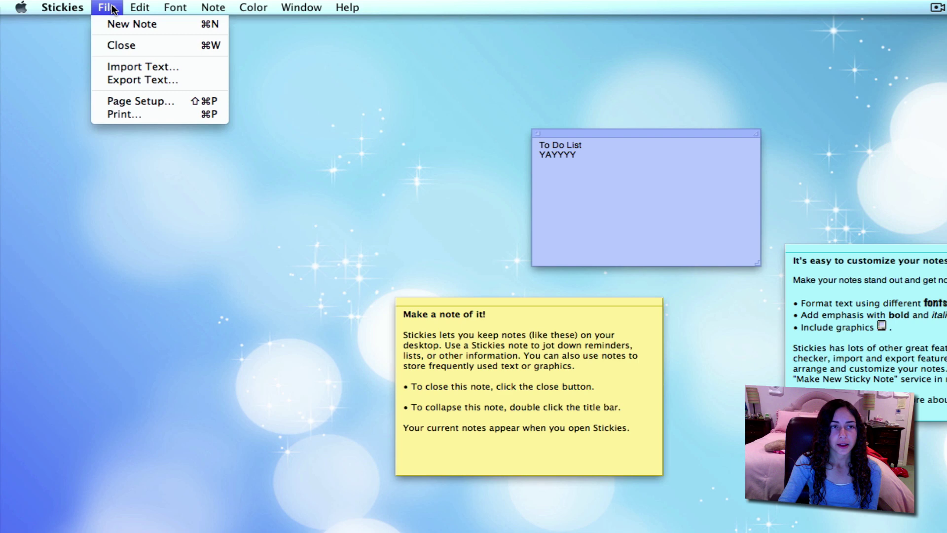
{"action": "left_click", "coordinate": [120, 81]}
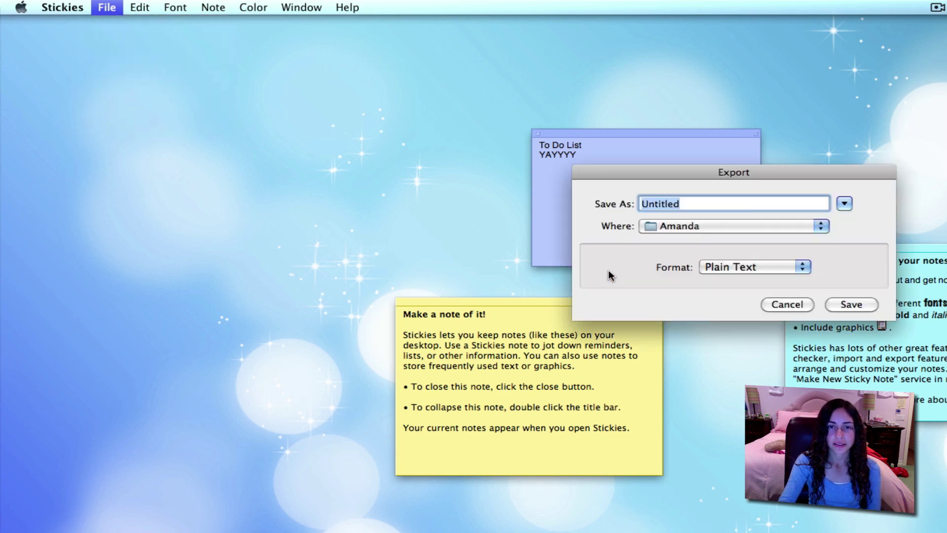
{"action": "left_click", "coordinate": [704, 271]}
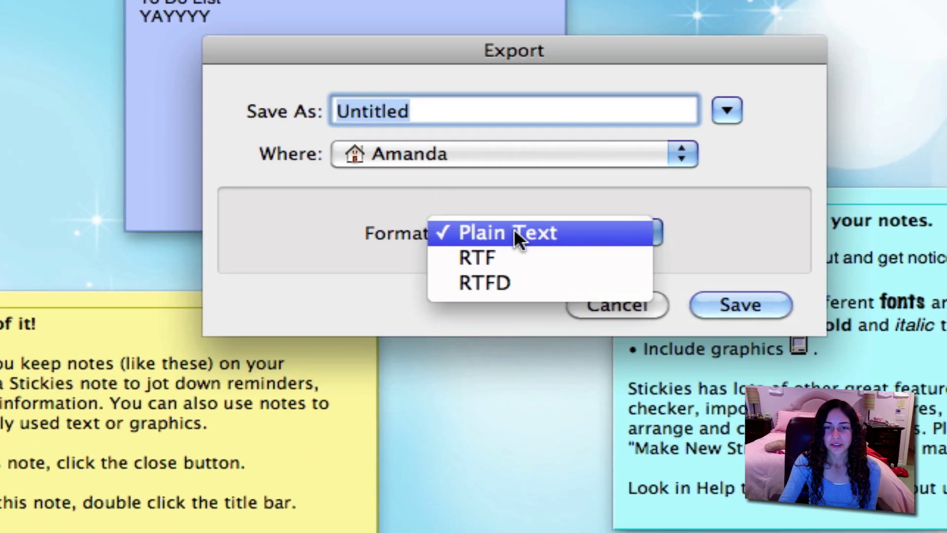
{"action": "left_click", "coordinate": [800, 249]}
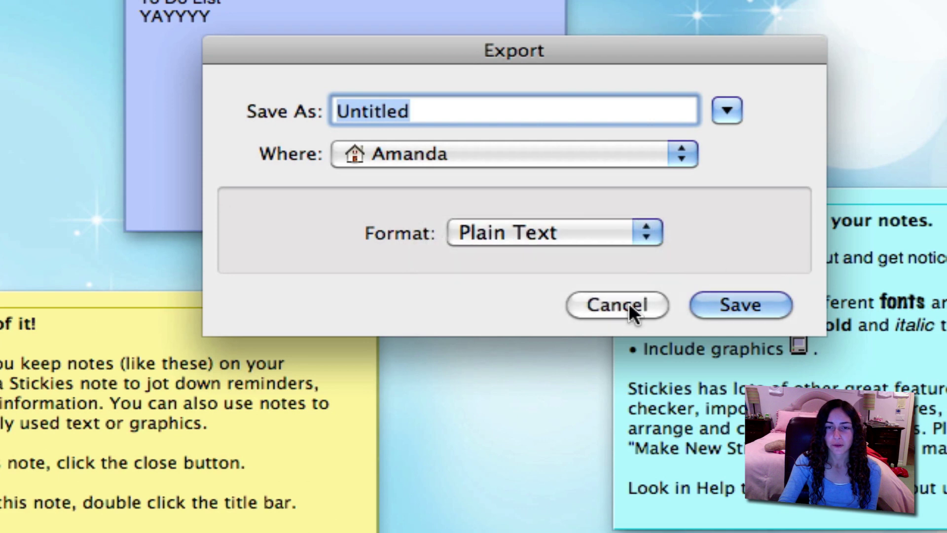
{"action": "left_click", "coordinate": [629, 304]}
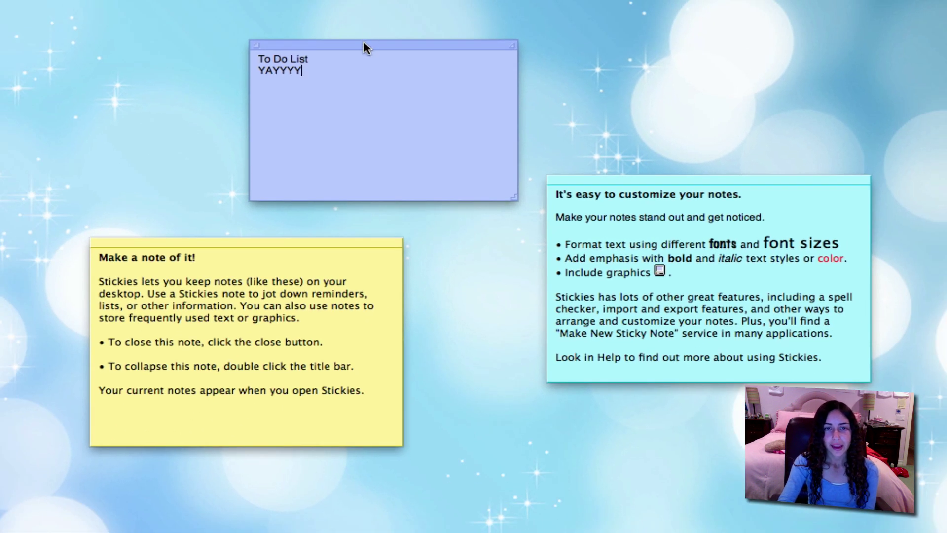
{"action": "left_click_drag", "start_coordinate": [364, 43], "coordinate": [375, 60]}
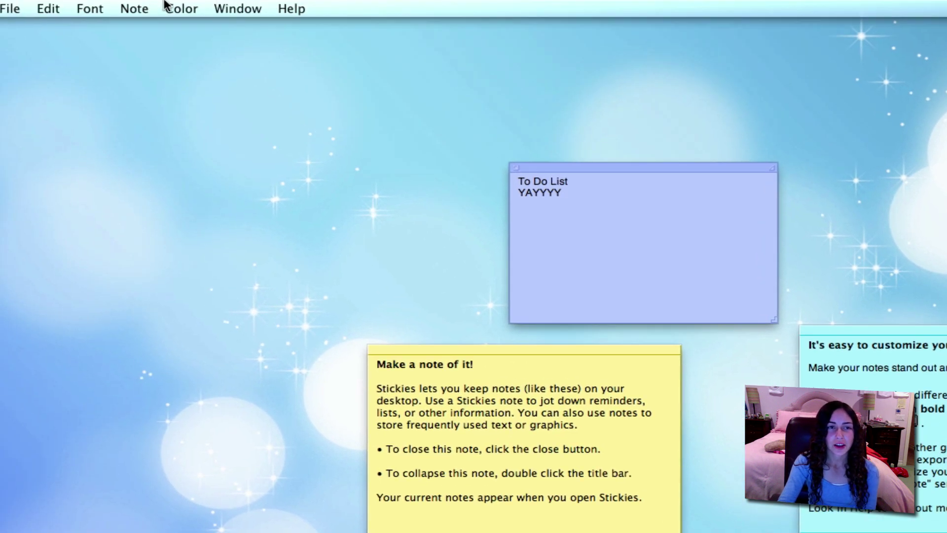
Review the note colour choices and dismiss them, leaving the To Do List note purple.
{"action": "left_click", "coordinate": [175, 8]}
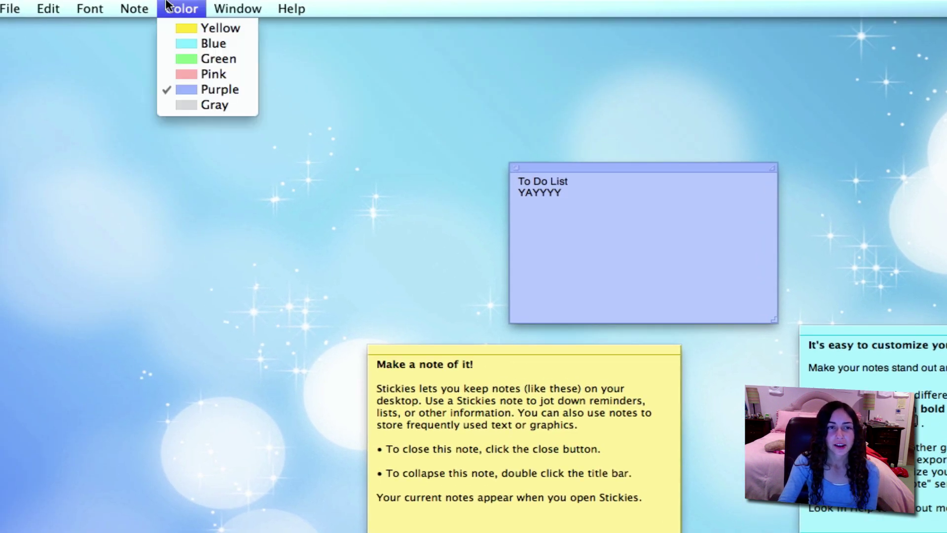
{"action": "left_click", "coordinate": [554, 245]}
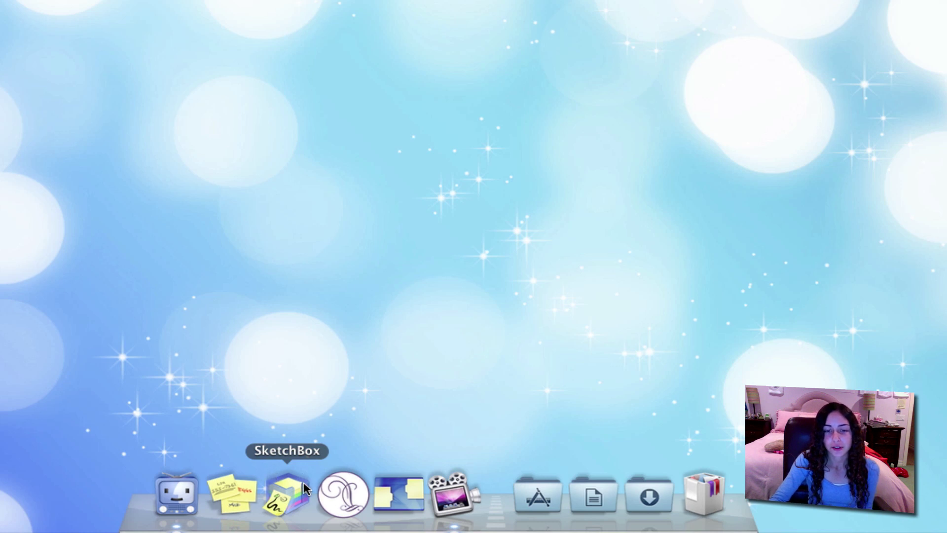
Launch SketchBox, shift its window slightly up-left, and minimize it.
{"action": "left_click", "coordinate": [291, 490]}
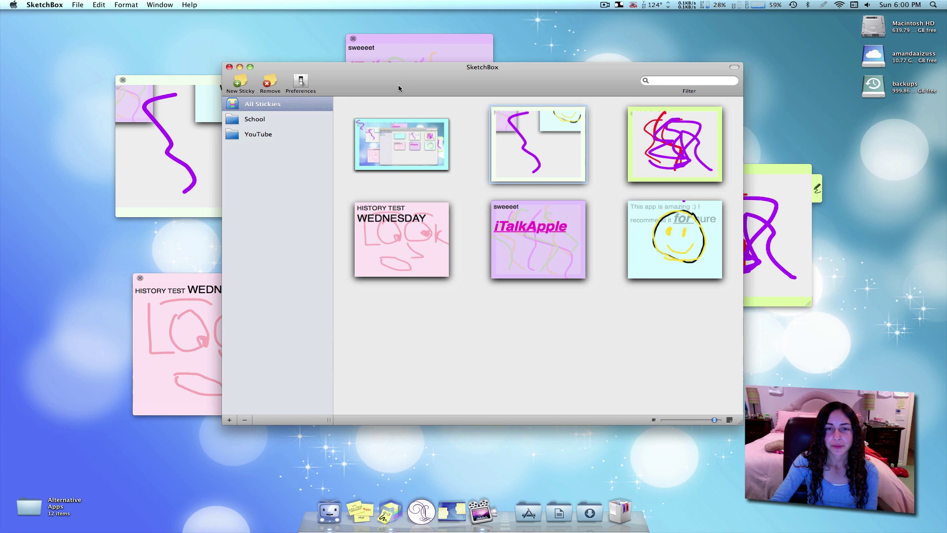
{"action": "left_click_drag", "start_coordinate": [398, 89], "coordinate": [389, 82]}
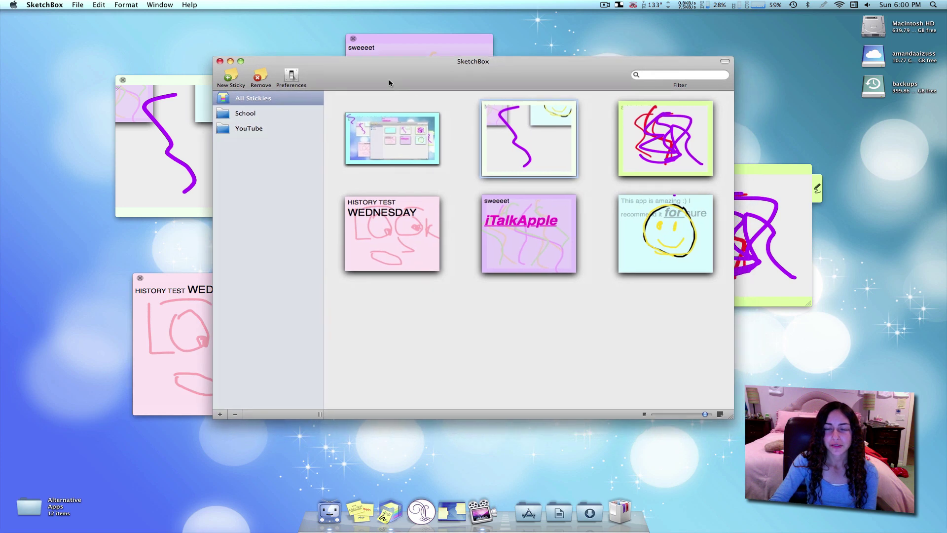
{"action": "left_click", "coordinate": [231, 61]}
Reposition the green, smiley and iTalkApple stickies, then restore the All Stickies library window.
{"action": "mouse_move", "coordinate": [688, 168]}
{"action": "left_mouse_down"}
{"action": "mouse_move", "coordinate": [665, 171]}
{"action": "mouse_move", "coordinate": [652, 144]}
{"action": "left_mouse_up"}
{"action": "left_click_drag", "start_coordinate": [453, 216], "coordinate": [514, 246]}
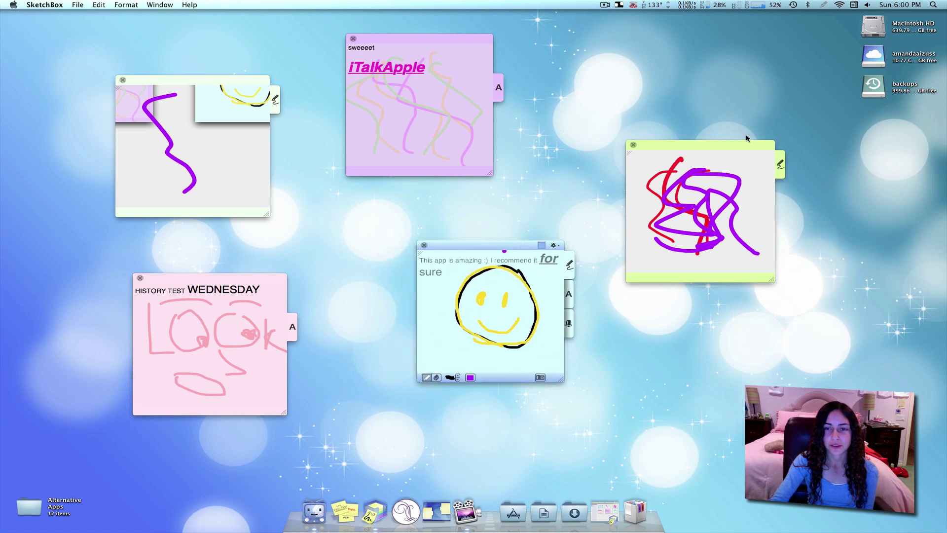
{"action": "left_click_drag", "start_coordinate": [705, 148], "coordinate": [758, 146]}
{"action": "left_click_drag", "start_coordinate": [423, 37], "coordinate": [478, 54]}
{"action": "left_click_drag", "start_coordinate": [475, 245], "coordinate": [467, 249]}
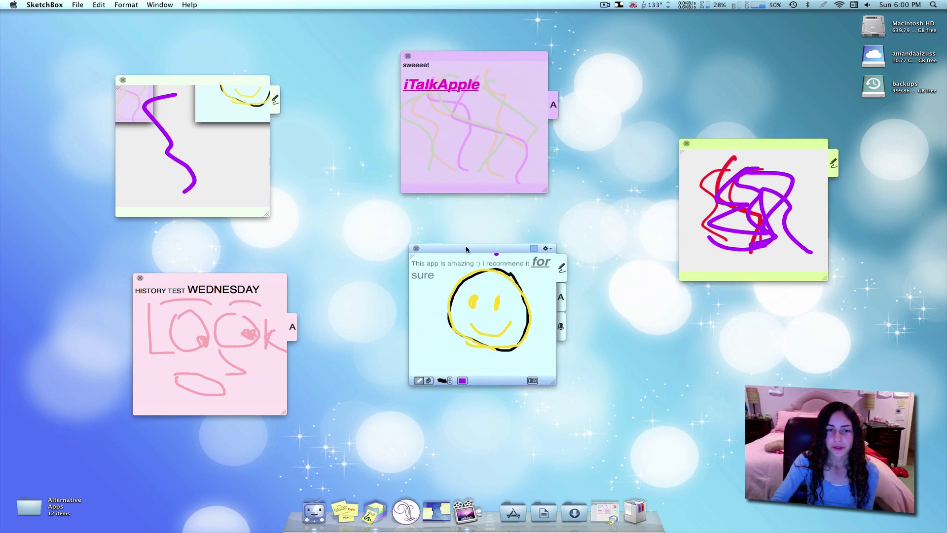
{"action": "left_click", "coordinate": [605, 513]}
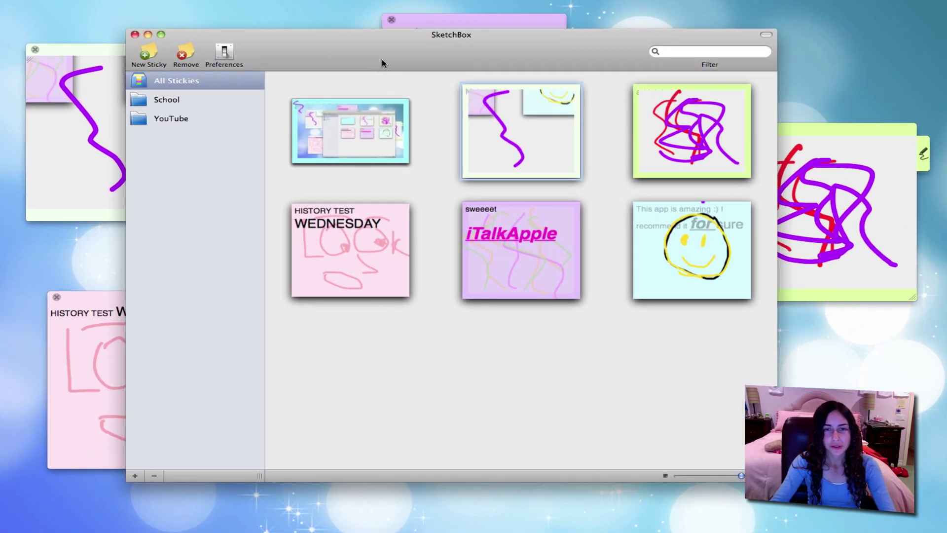
Browse the School and YouTube folders, return to All Stickies, and clear the grid selection.
{"action": "mouse_move", "coordinate": [382, 64]}
{"action": "left_mouse_down"}
{"action": "mouse_move", "coordinate": [398, 40]}
{"action": "mouse_move", "coordinate": [409, 65]}
{"action": "left_mouse_up"}
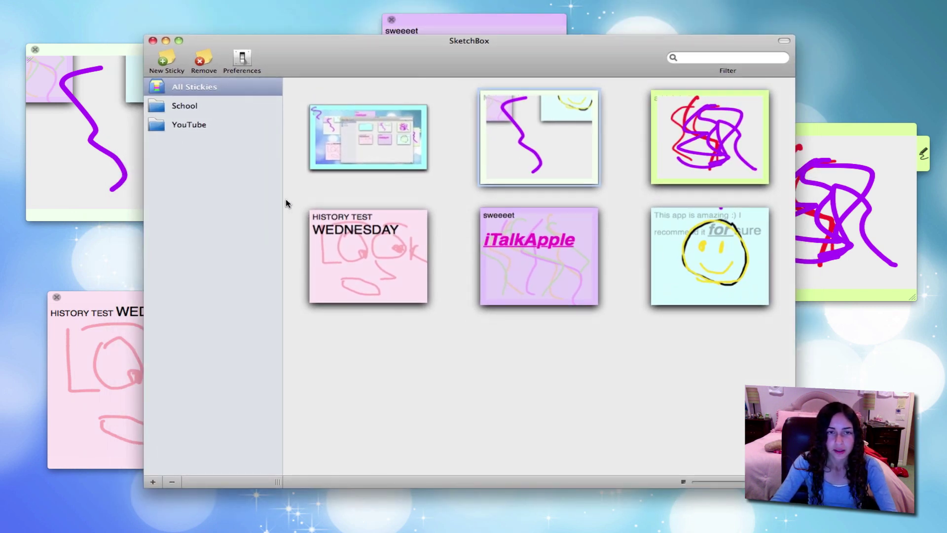
{"action": "left_click", "coordinate": [206, 105]}
{"action": "left_click", "coordinate": [187, 128]}
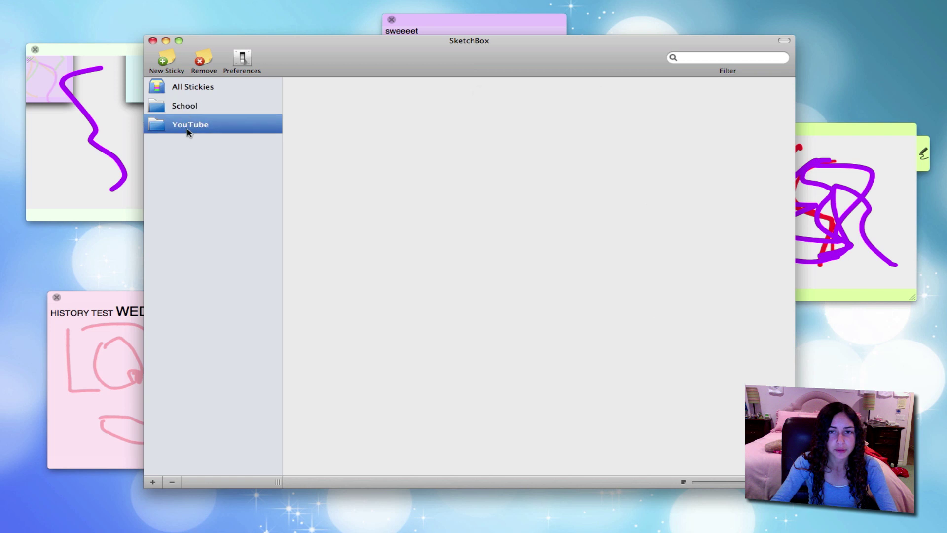
{"action": "left_click", "coordinate": [205, 87]}
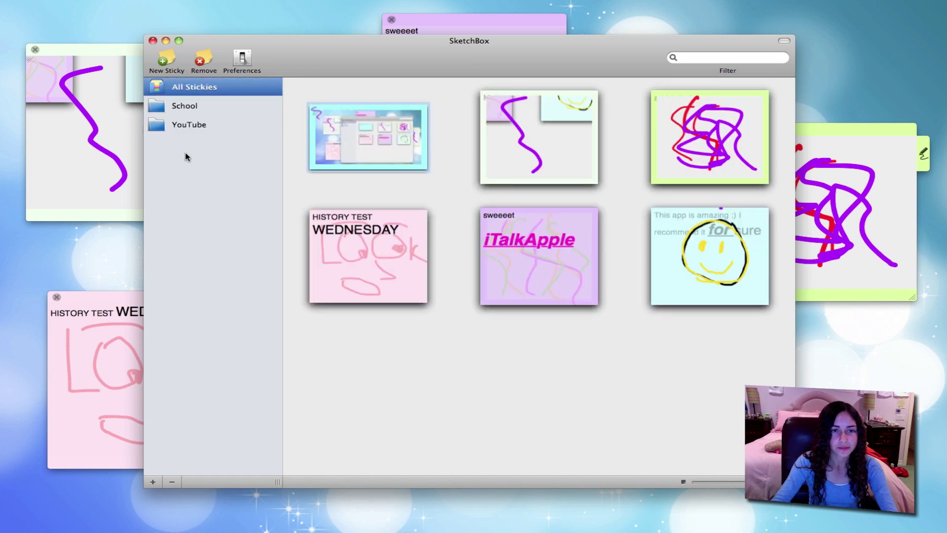
{"action": "left_click_drag", "start_coordinate": [725, 363], "coordinate": [528, 350]}
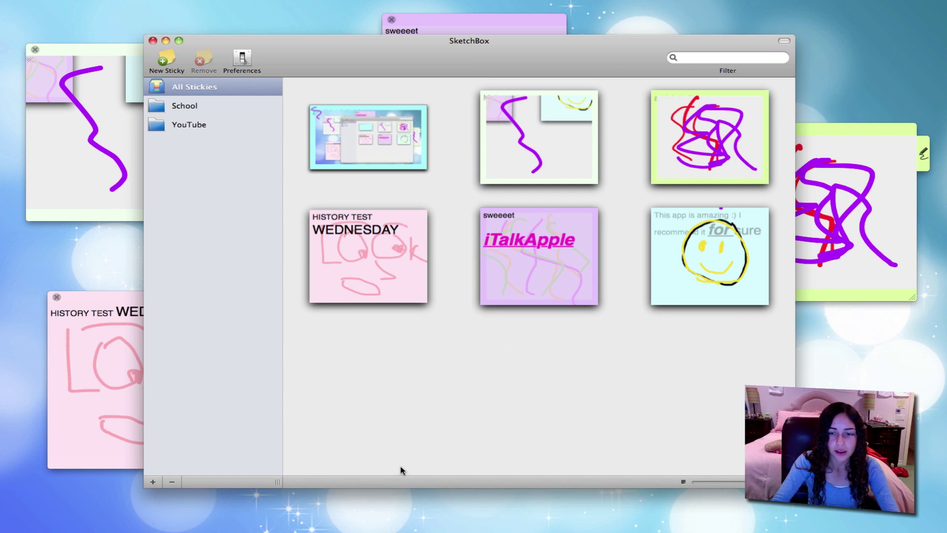
Create a new blank sticky, move it down-right, and draw a purple S-shaped stroke.
{"action": "left_click", "coordinate": [158, 59]}
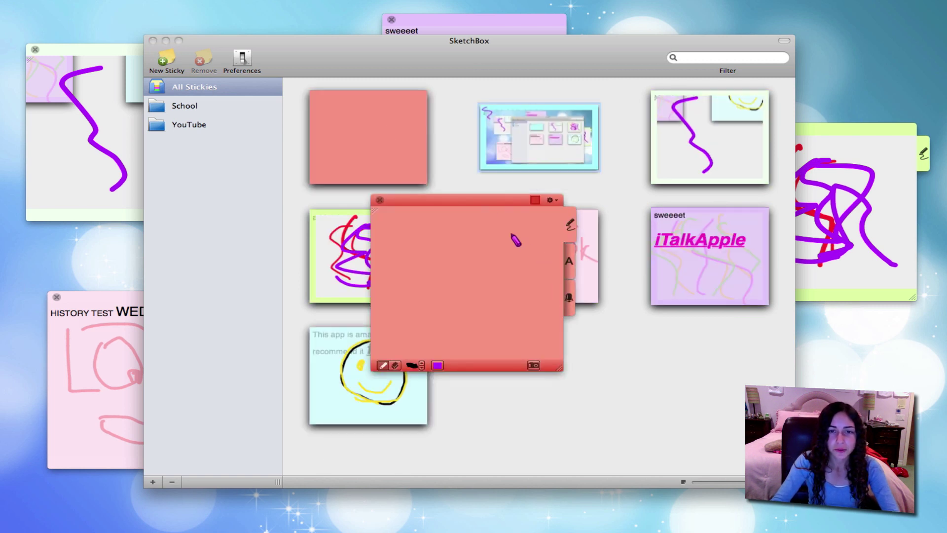
{"action": "left_click_drag", "start_coordinate": [488, 203], "coordinate": [488, 248]}
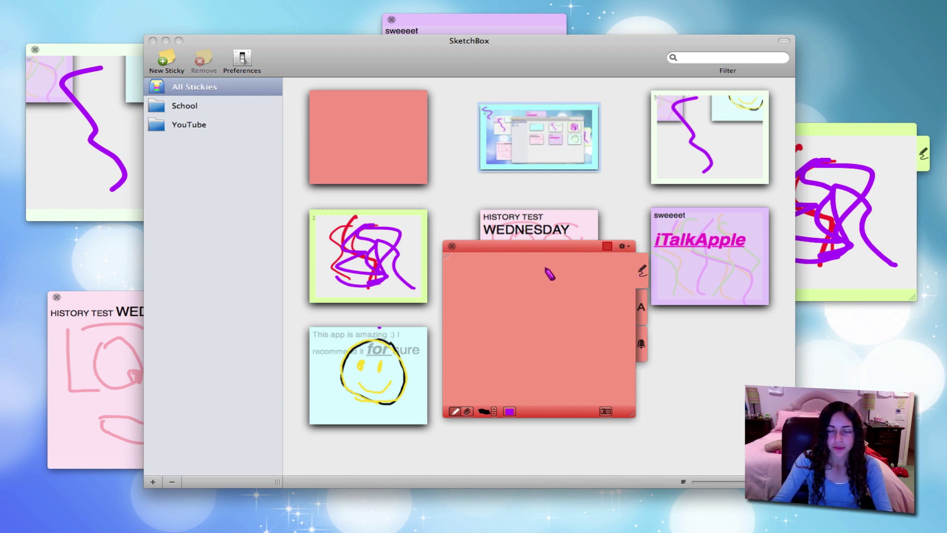
{"action": "mouse_move", "coordinate": [523, 259]}
{"action": "left_mouse_down"}
{"action": "mouse_move", "coordinate": [473, 290]}
{"action": "mouse_move", "coordinate": [552, 373]}
{"action": "left_mouse_up"}
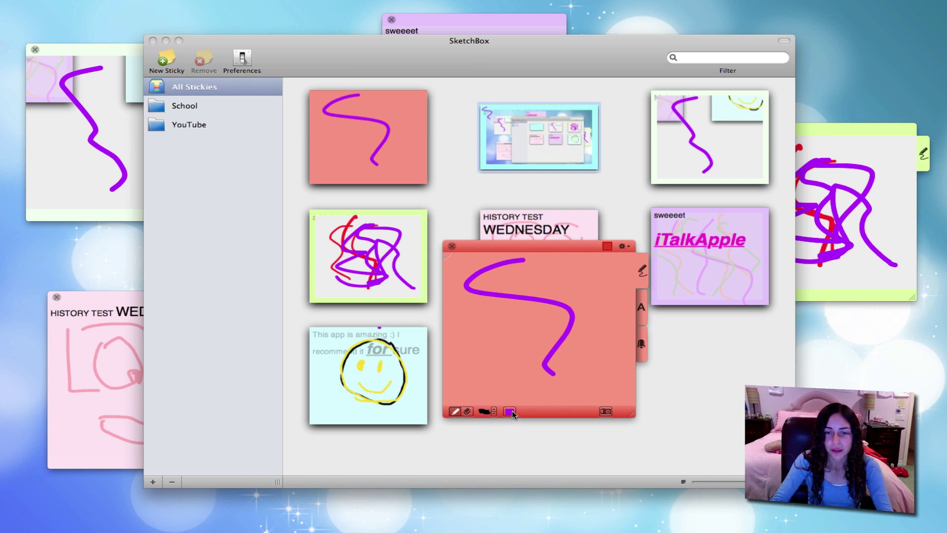
Add the text 'ADD TEXT' to the sticky, then return to drawing mode.
{"action": "left_click", "coordinate": [639, 301]}
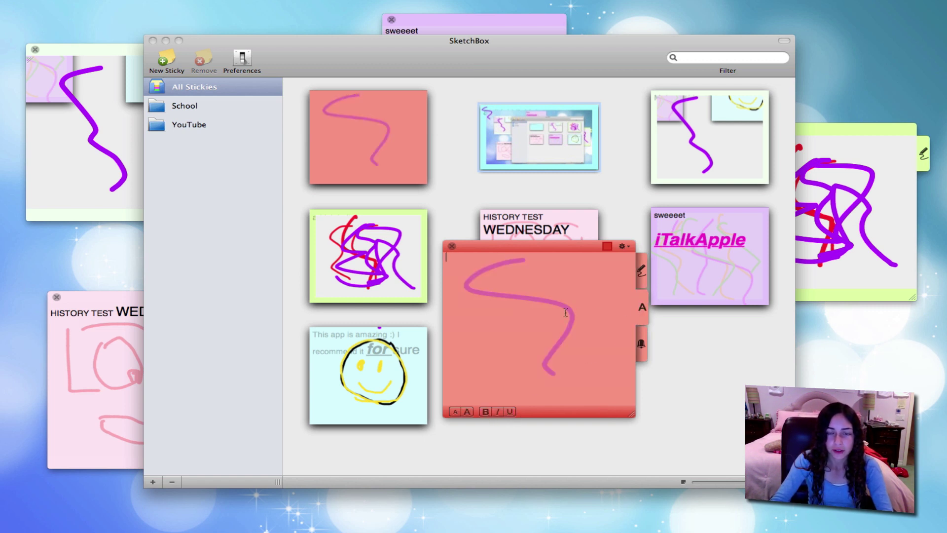
{"action": "type", "text": "AD"}
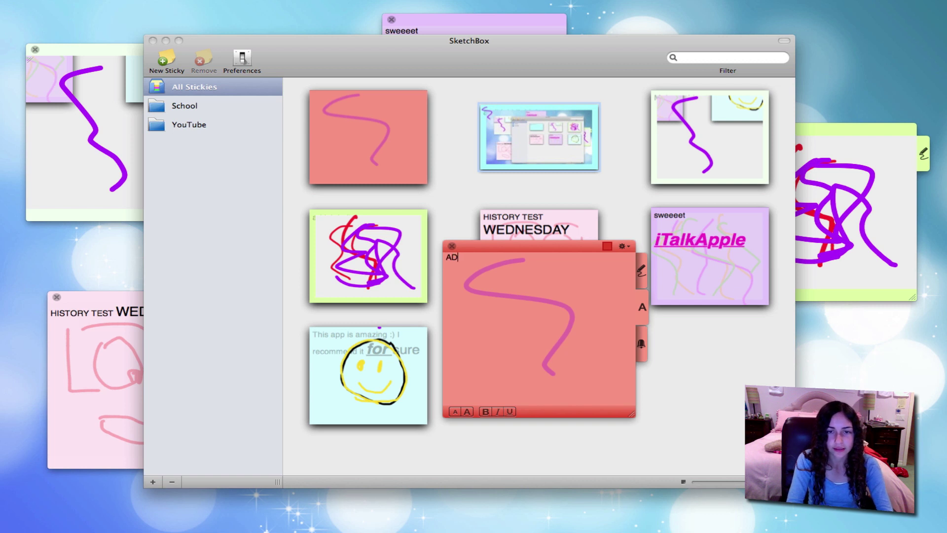
{"action": "type", "text": "D TEXT"}
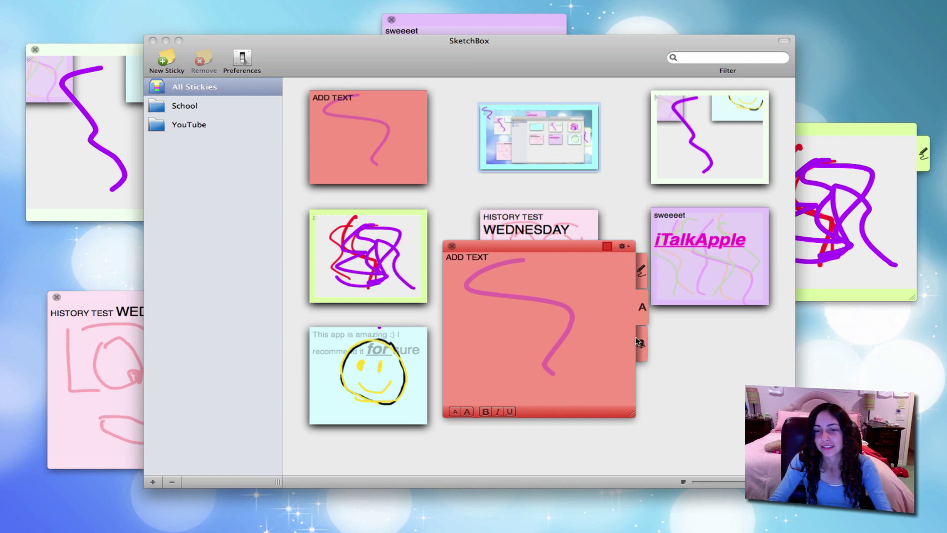
{"action": "left_click", "coordinate": [641, 344]}
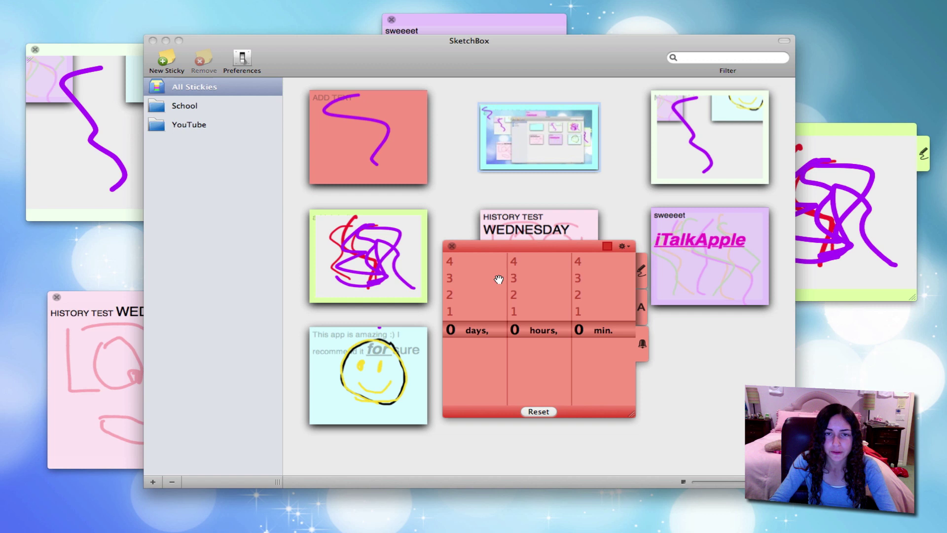
{"action": "left_click", "coordinate": [642, 274]}
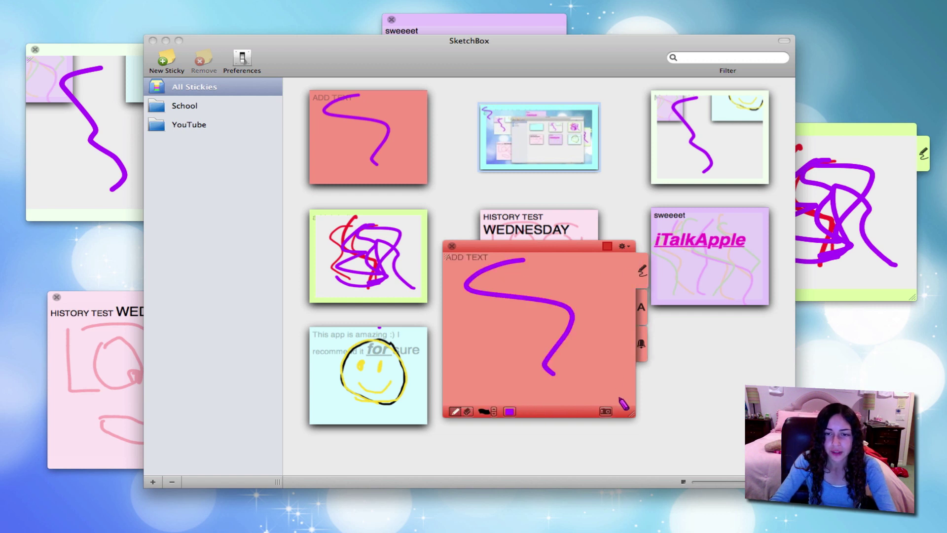
Enlarge the ADD TEXT sticky, capture the library window into it, then shrink it and move it lower.
{"action": "mouse_move", "coordinate": [507, 247]}
{"action": "left_mouse_down"}
{"action": "mouse_move", "coordinate": [220, 96]}
{"action": "mouse_move", "coordinate": [239, 46]}
{"action": "mouse_move", "coordinate": [299, 11]}
{"action": "mouse_move", "coordinate": [268, 8]}
{"action": "mouse_move", "coordinate": [295, 114]}
{"action": "mouse_move", "coordinate": [377, 211]}
{"action": "mouse_move", "coordinate": [84, 6]}
{"action": "mouse_move", "coordinate": [93, 25]}
{"action": "mouse_move", "coordinate": [136, 20]}
{"action": "mouse_move", "coordinate": [266, 84]}
{"action": "mouse_move", "coordinate": [198, 47]}
{"action": "left_mouse_up"}
{"action": "left_click_drag", "start_coordinate": [319, 212], "coordinate": [800, 489]}
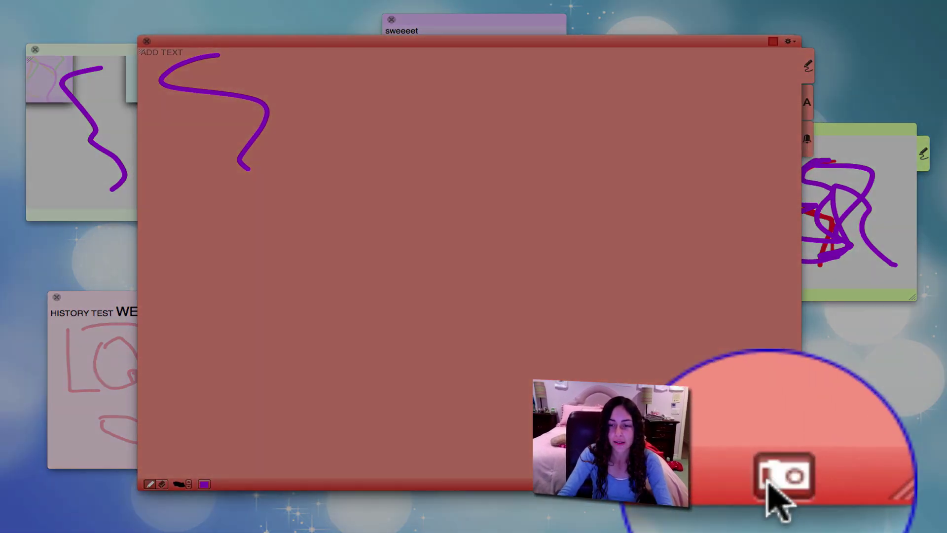
{"action": "left_click", "coordinate": [770, 483]}
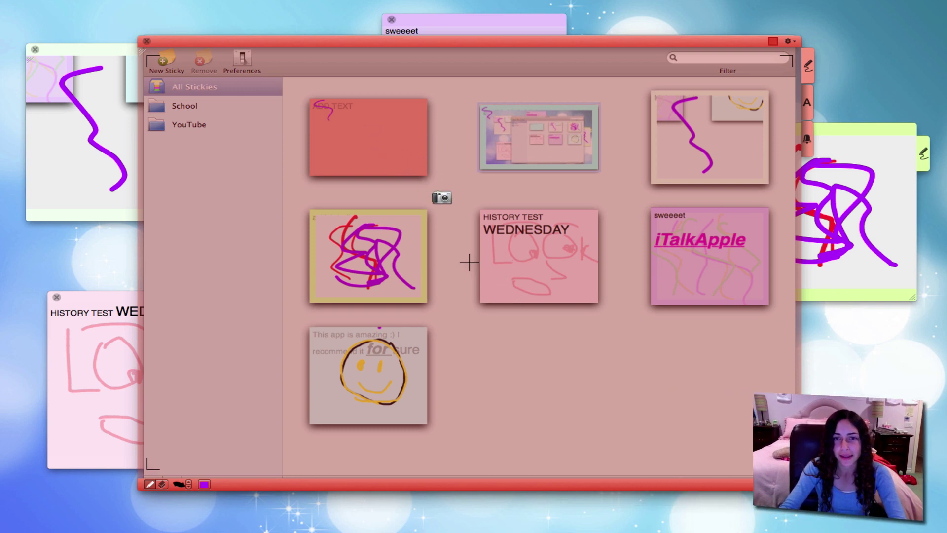
{"action": "left_click", "coordinate": [465, 224]}
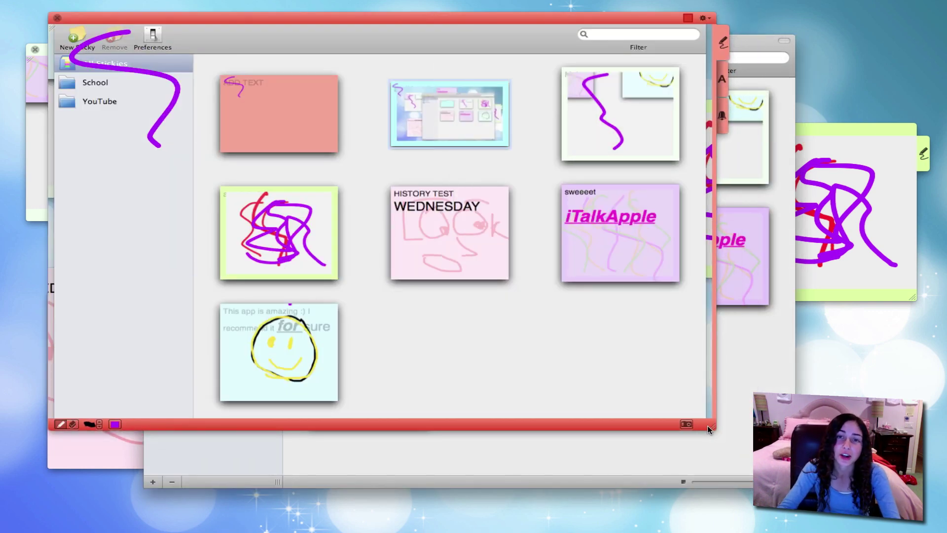
{"action": "mouse_move", "coordinate": [707, 425]}
{"action": "left_mouse_down"}
{"action": "mouse_move", "coordinate": [491, 246]}
{"action": "mouse_move", "coordinate": [342, 185]}
{"action": "mouse_move", "coordinate": [331, 189]}
{"action": "left_mouse_up"}
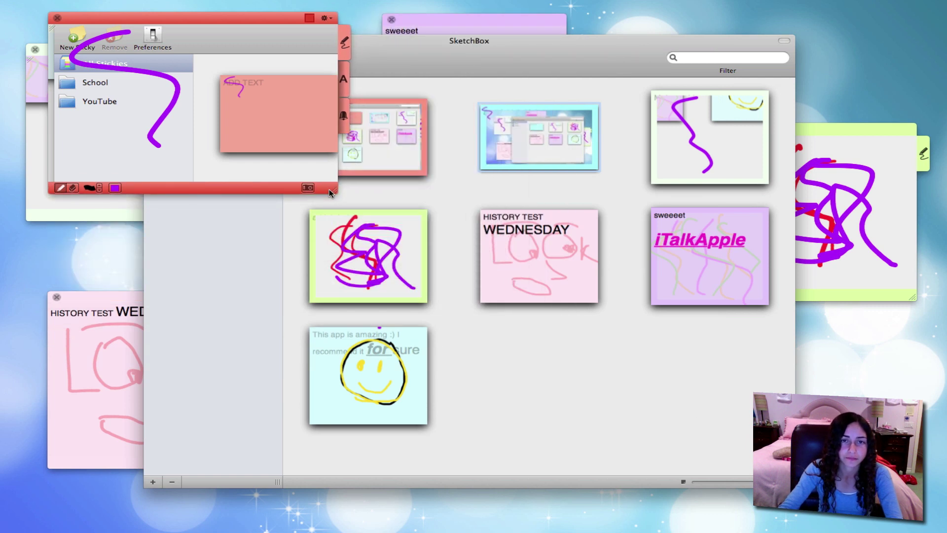
{"action": "mouse_move", "coordinate": [256, 23]}
{"action": "left_mouse_down"}
{"action": "mouse_move", "coordinate": [658, 237]}
{"action": "mouse_move", "coordinate": [662, 252]}
{"action": "left_mouse_up"}
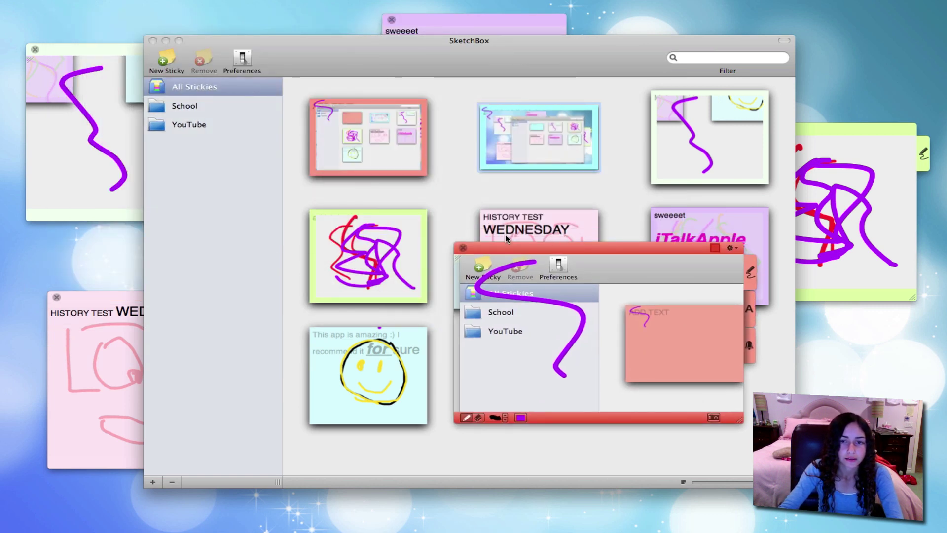
Close the red screenshot sticky, nudge the library window up-left, and open Preferences.
{"action": "left_click", "coordinate": [462, 248]}
{"action": "mouse_move", "coordinate": [520, 54]}
{"action": "left_mouse_down"}
{"action": "mouse_move", "coordinate": [541, 48]}
{"action": "mouse_move", "coordinate": [507, 46]}
{"action": "left_mouse_up"}
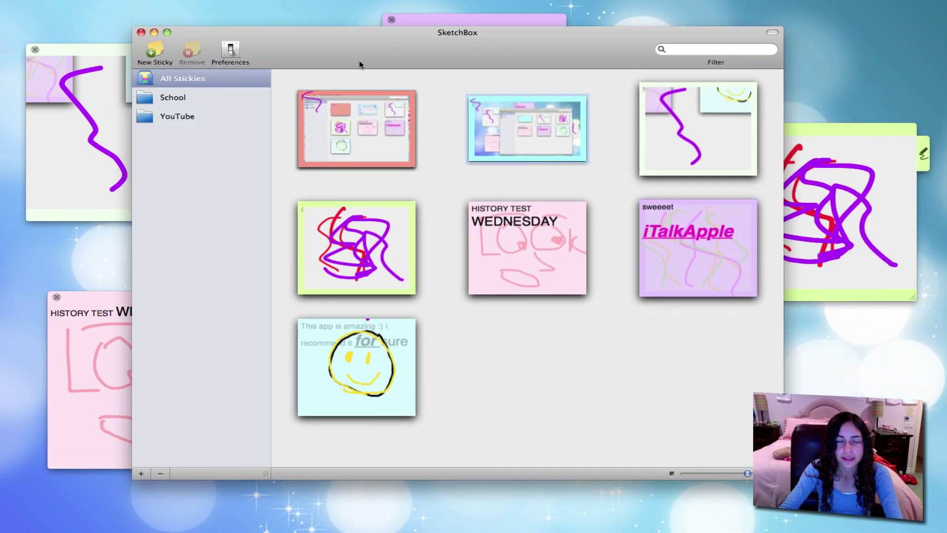
{"action": "left_click", "coordinate": [240, 51]}
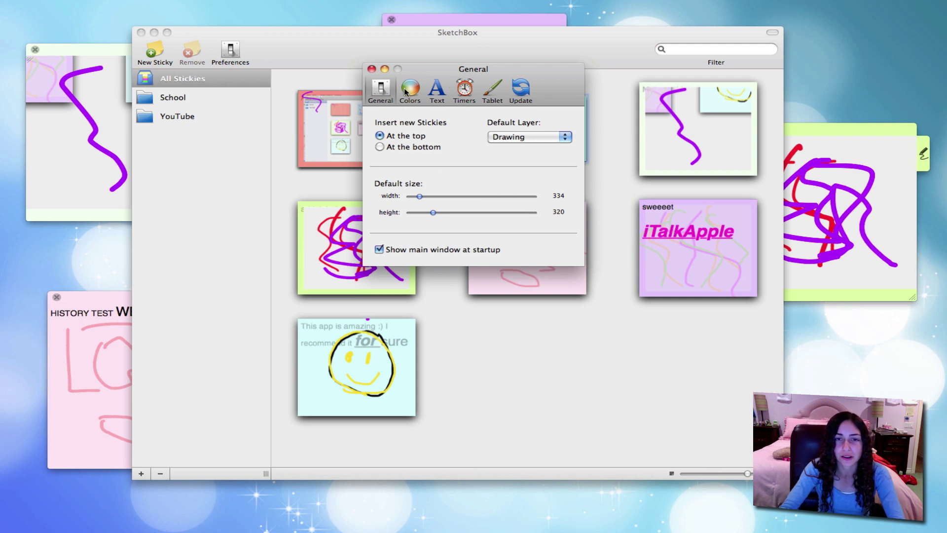
Collapse and re-expand the green Make a video sticky and drawing sticky, showing Text preferences.
{"action": "left_click", "coordinate": [97, 49]}
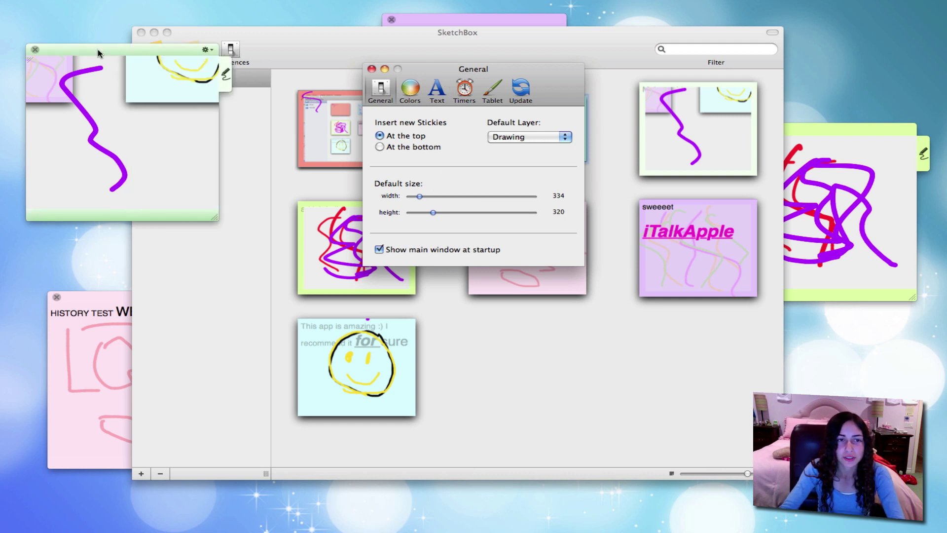
{"action": "double_click", "coordinate": [105, 51]}
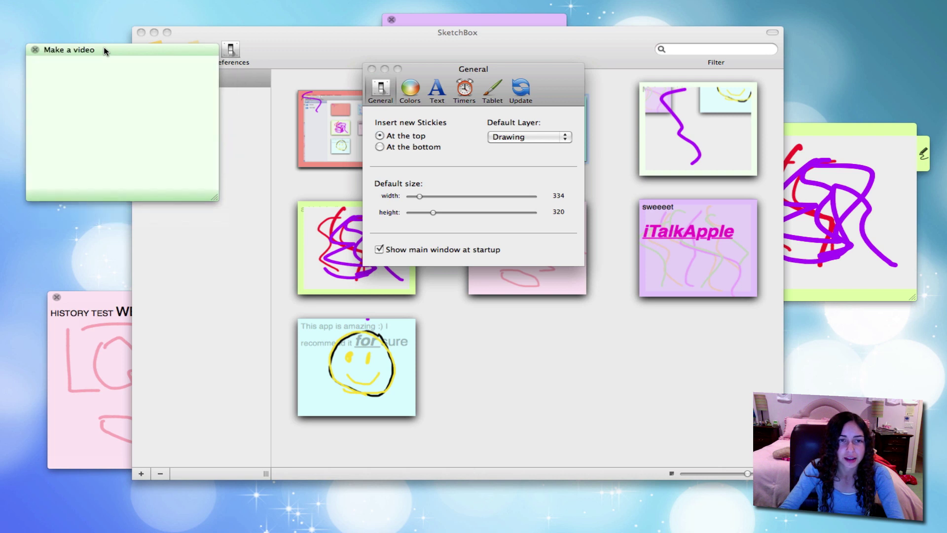
{"action": "double_click", "coordinate": [105, 50]}
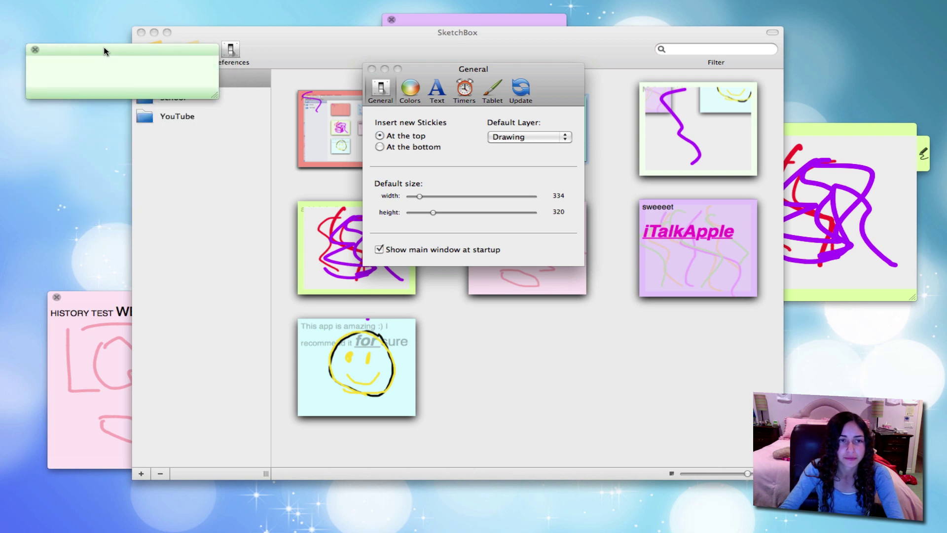
{"action": "left_click", "coordinate": [437, 90]}
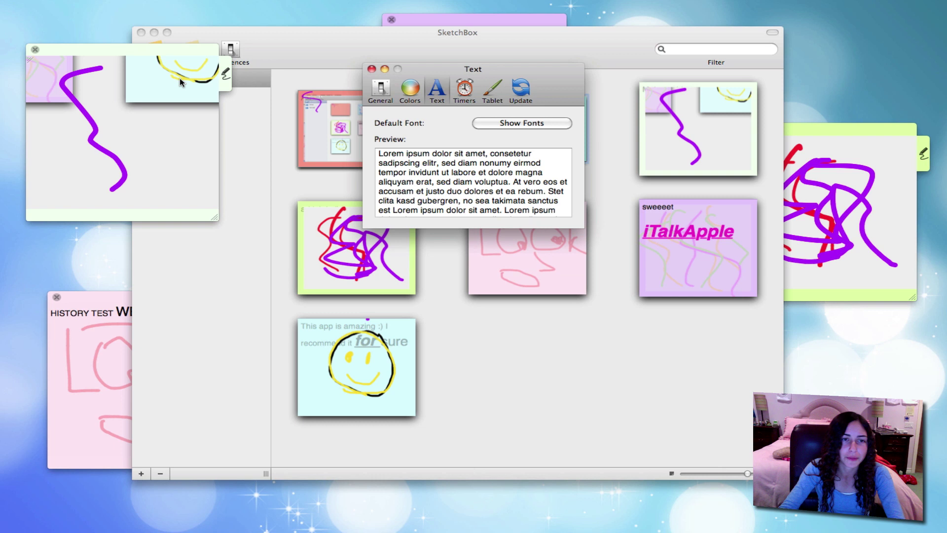
{"action": "double_click", "coordinate": [170, 51]}
{"action": "double_click", "coordinate": [170, 51]}
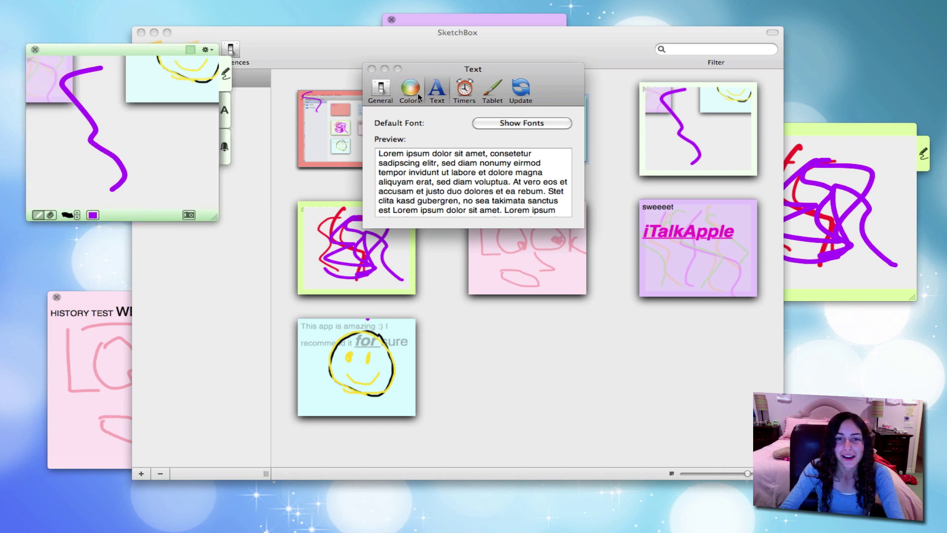
Select text in the Text preferences font preview, then clear the selection.
{"action": "left_click", "coordinate": [371, 159]}
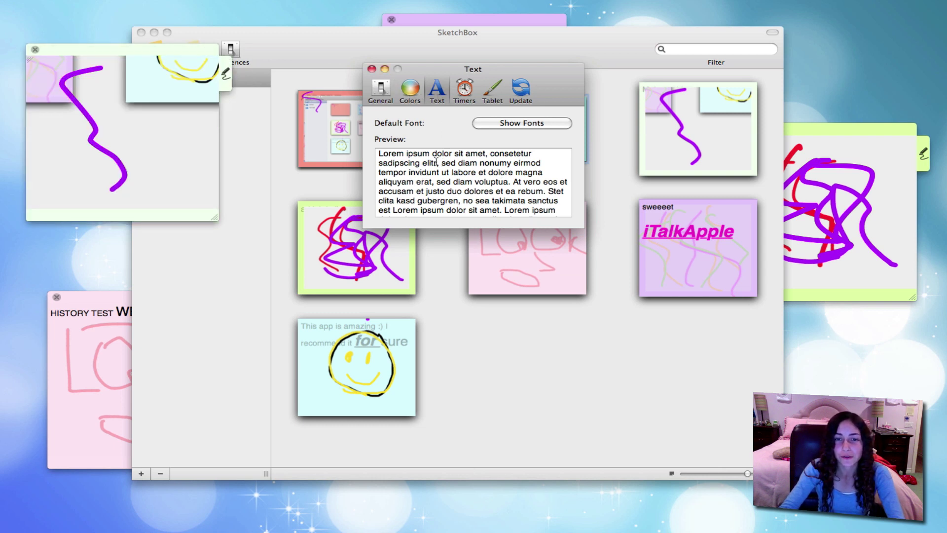
{"action": "left_click_drag", "start_coordinate": [403, 155], "coordinate": [481, 179]}
{"action": "left_click", "coordinate": [498, 172]}
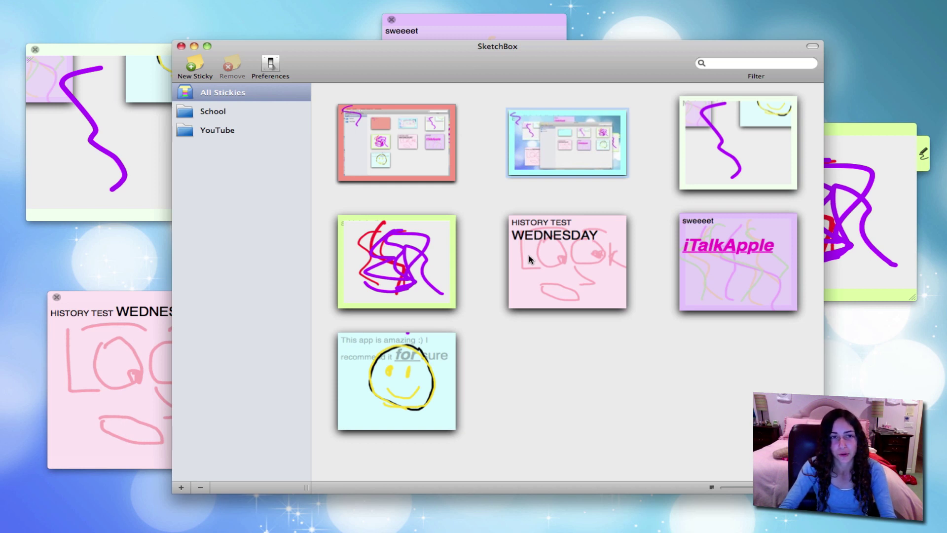
Hide SketchBox, open the Scribblet window from the menu bar, and enlarge it.
{"action": "key", "text": "super+q"}
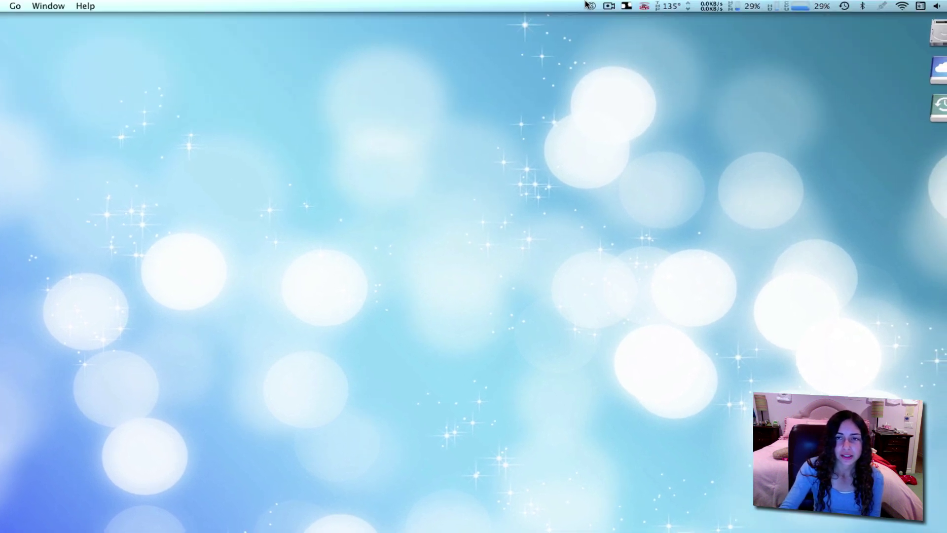
{"action": "left_click", "coordinate": [591, 5]}
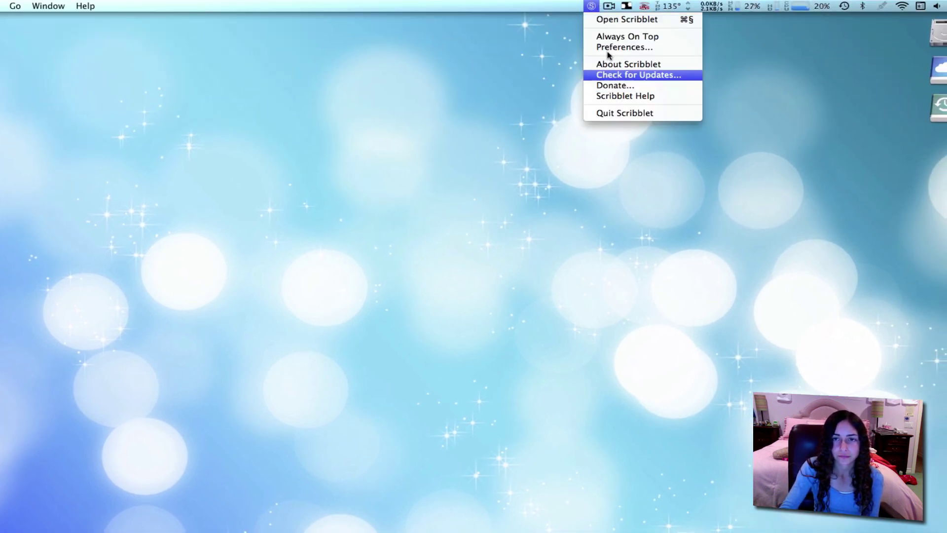
{"action": "left_click", "coordinate": [616, 19]}
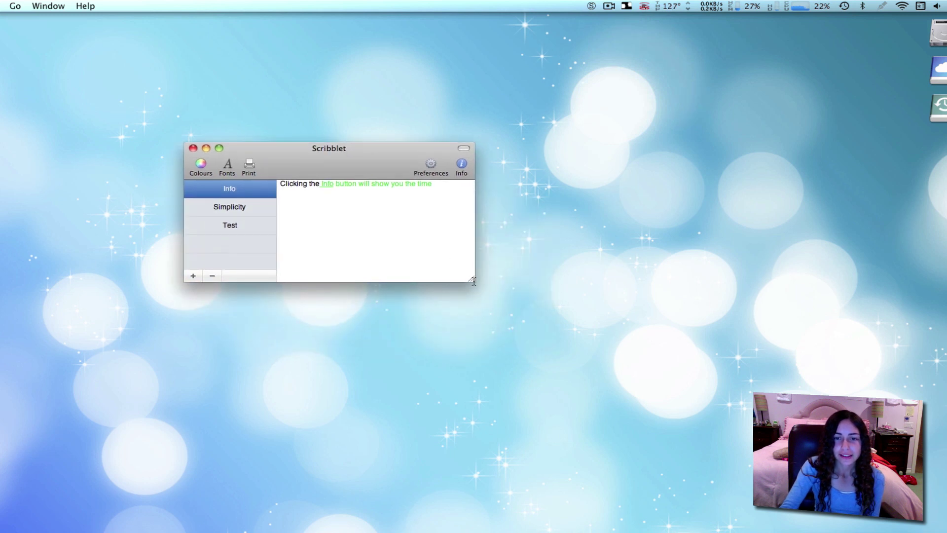
{"action": "left_click_drag", "start_coordinate": [473, 280], "coordinate": [497, 344]}
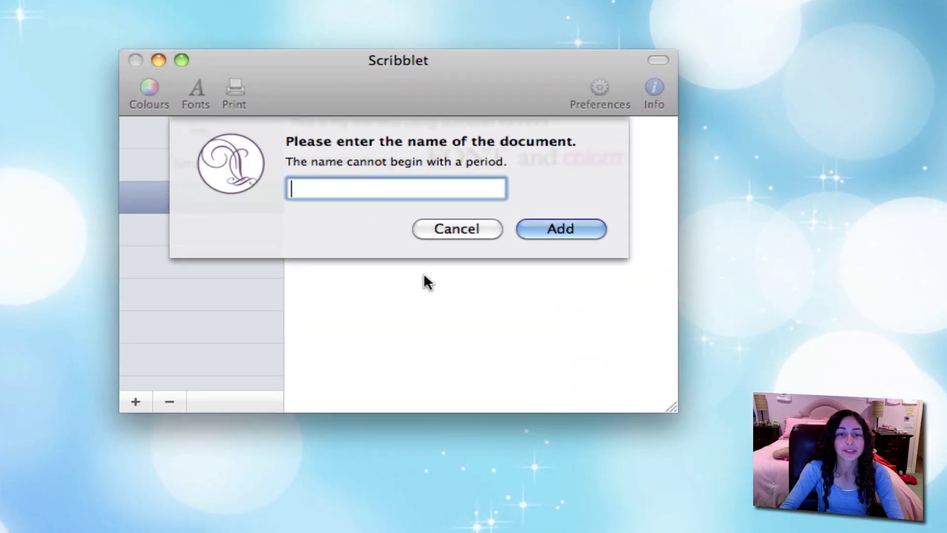
Name a new document 'blah' and type the test text 'as;dlaksd;lakd;lah'.
{"action": "type", "text": "bl"}
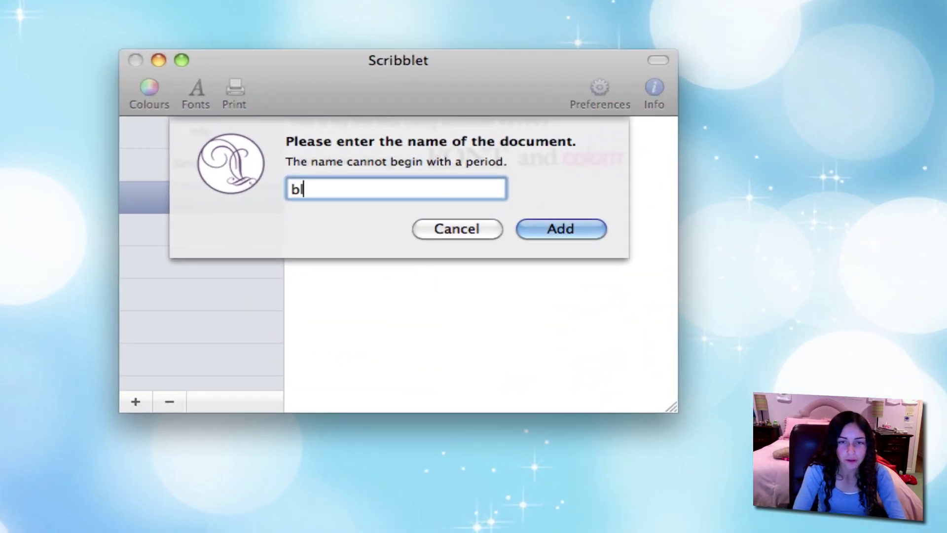
{"action": "type", "text": "ah"}
{"action": "key", "text": "Return"}
{"action": "type", "text": "as"}
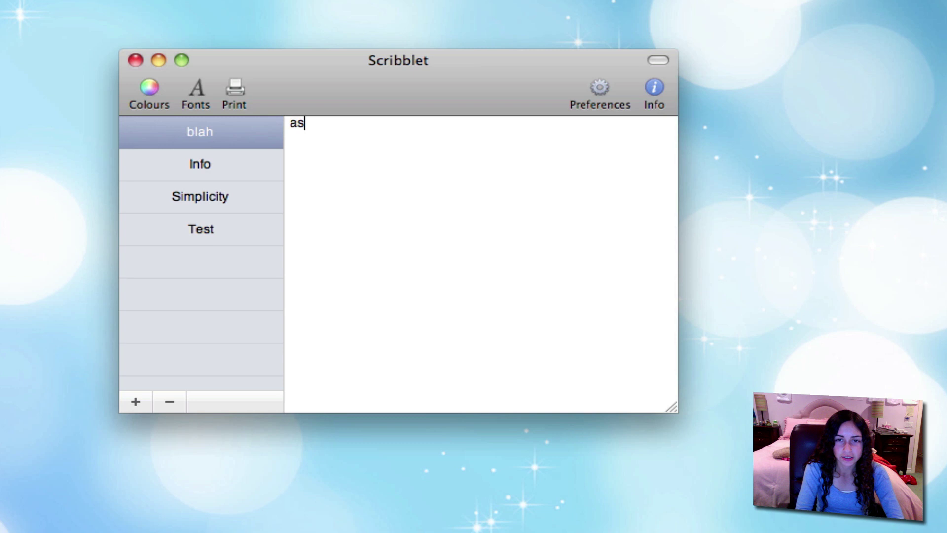
{"action": "type", "text": ";dlaksd;lakd;lah"}
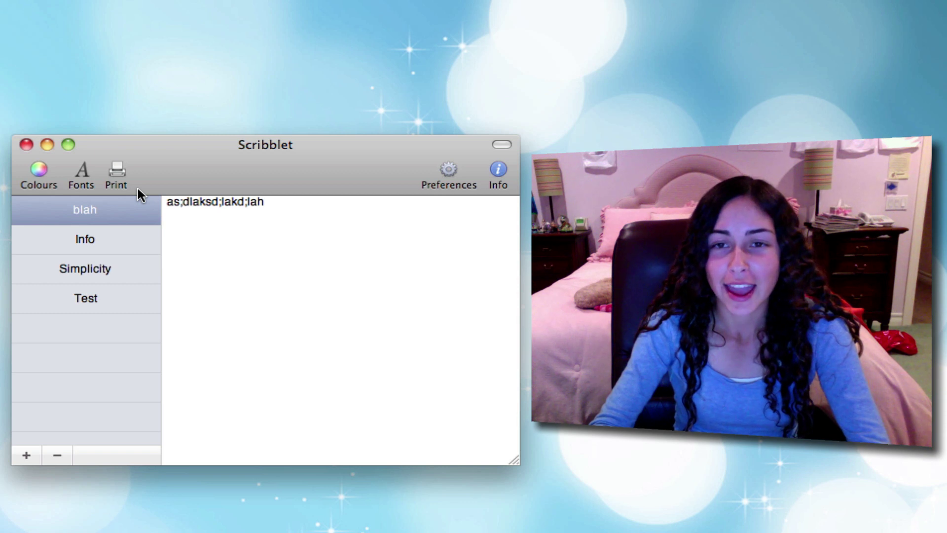
{"action": "left_click", "coordinate": [498, 173]}
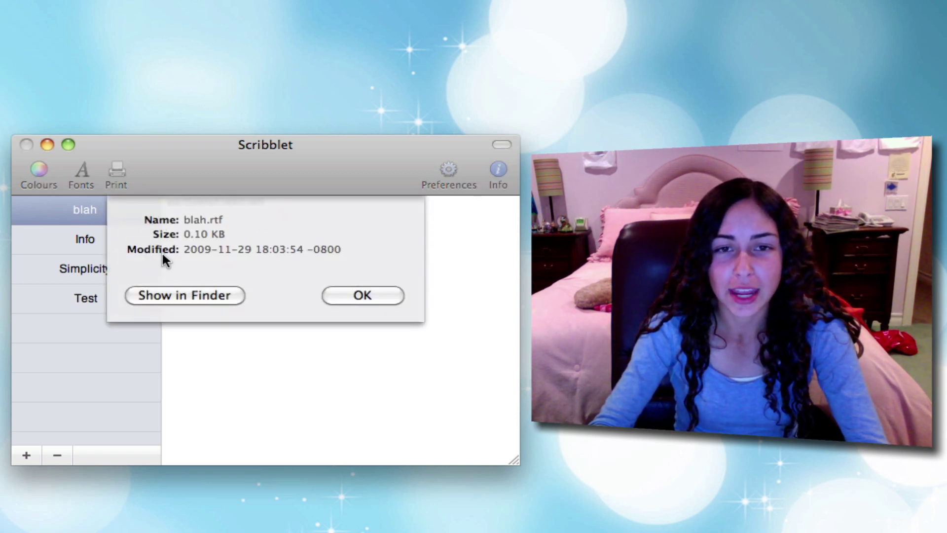
{"action": "left_click", "coordinate": [355, 295]}
{"action": "left_click", "coordinate": [454, 170]}
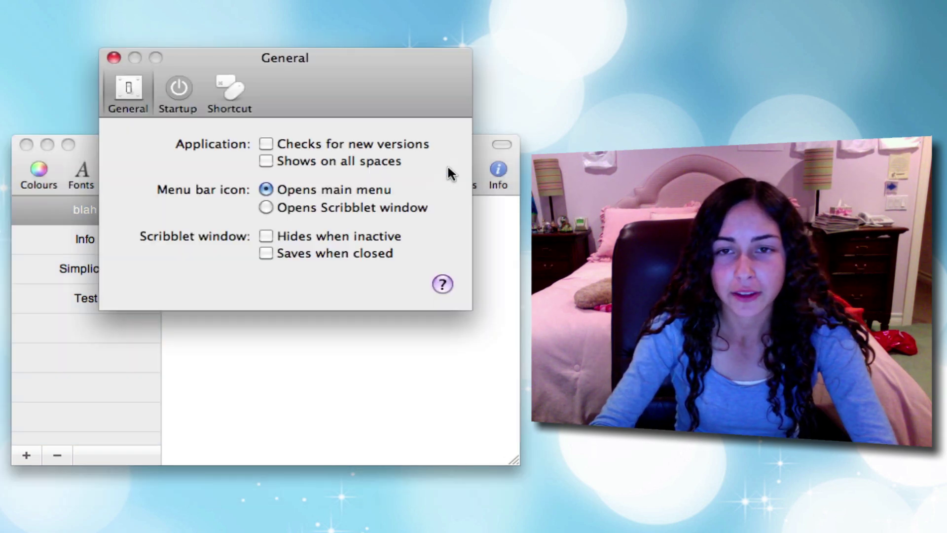
{"action": "mouse_move", "coordinate": [281, 102]}
{"action": "left_mouse_down"}
{"action": "mouse_move", "coordinate": [287, 220]}
{"action": "mouse_move", "coordinate": [338, 268]}
{"action": "left_mouse_up"}
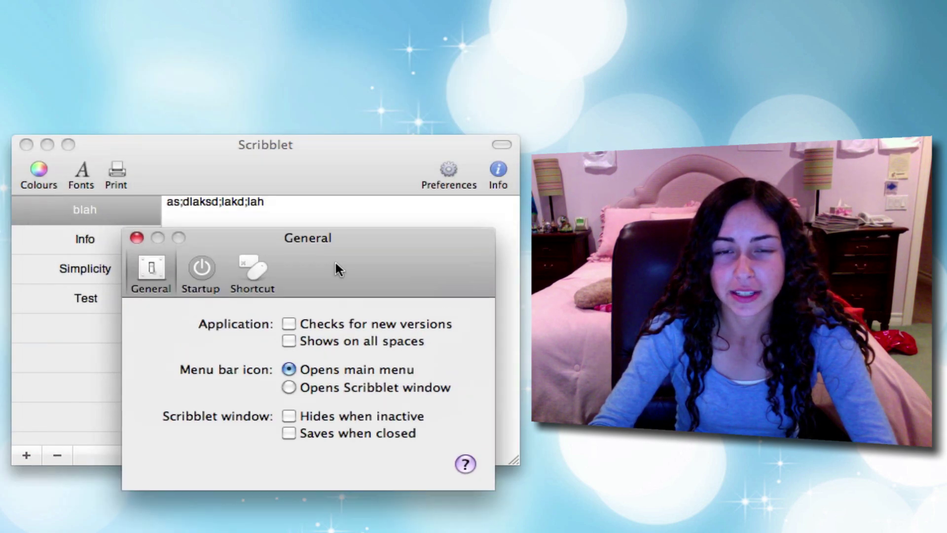
{"action": "left_click", "coordinate": [202, 274]}
{"action": "left_click", "coordinate": [239, 282]}
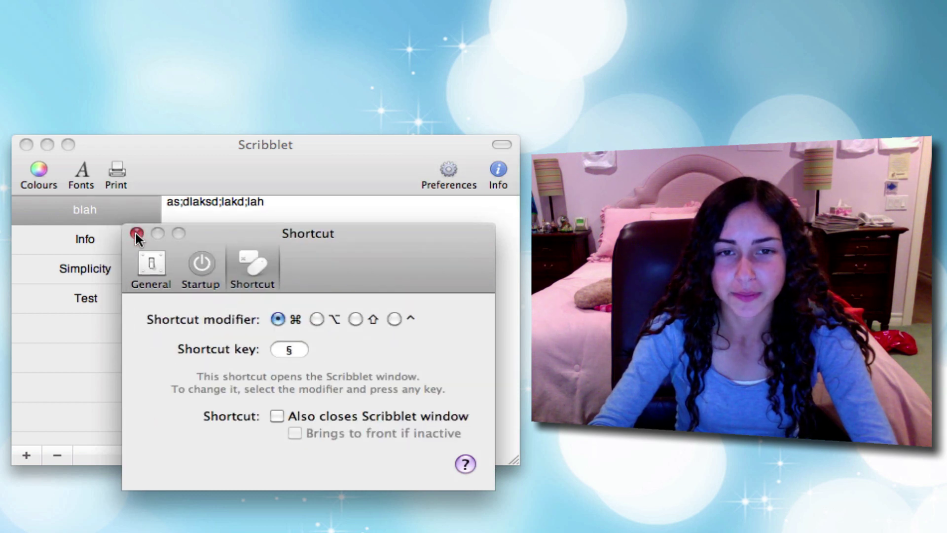
{"action": "left_click", "coordinate": [136, 234]}
{"action": "mouse_move", "coordinate": [250, 167]}
{"action": "left_mouse_down"}
{"action": "mouse_move", "coordinate": [312, 161]}
{"action": "mouse_move", "coordinate": [292, 169]}
{"action": "left_mouse_up"}
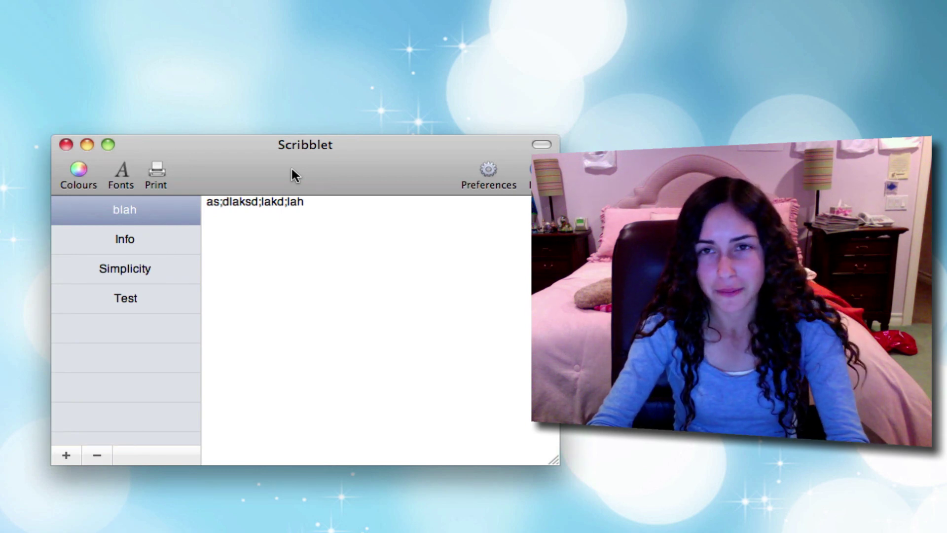
Hide Scribblet to reveal the bare Finder desktop, then open the Edgies menu-bar menu.
{"action": "key", "text": "super+w"}
{"action": "mouse_move", "coordinate": [424, 513]}
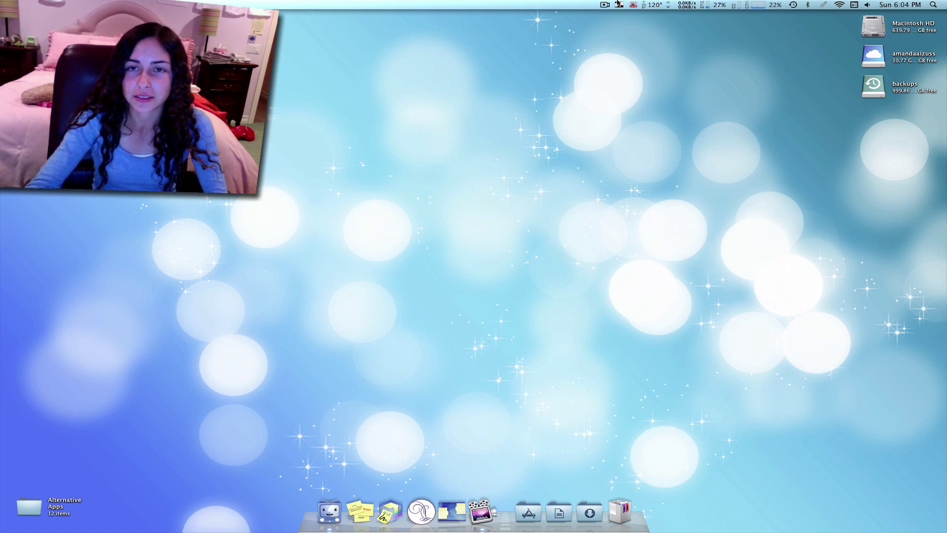
{"action": "left_click", "coordinate": [618, 4]}
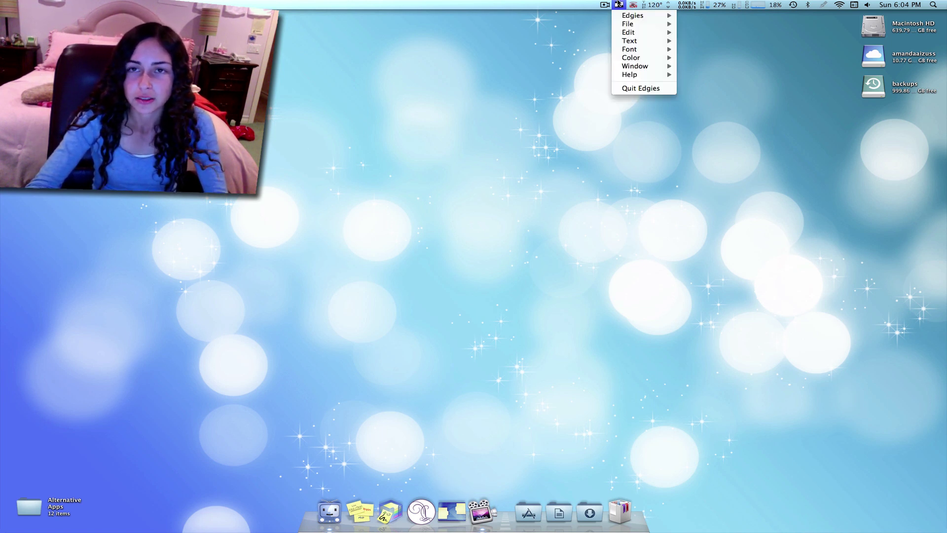
Create a new Edgies note, move it to the desktop centre, and type 'sa;dlka;dlka;dka;ka;ogjn;dg'.
{"action": "mouse_move", "coordinate": [628, 24]}
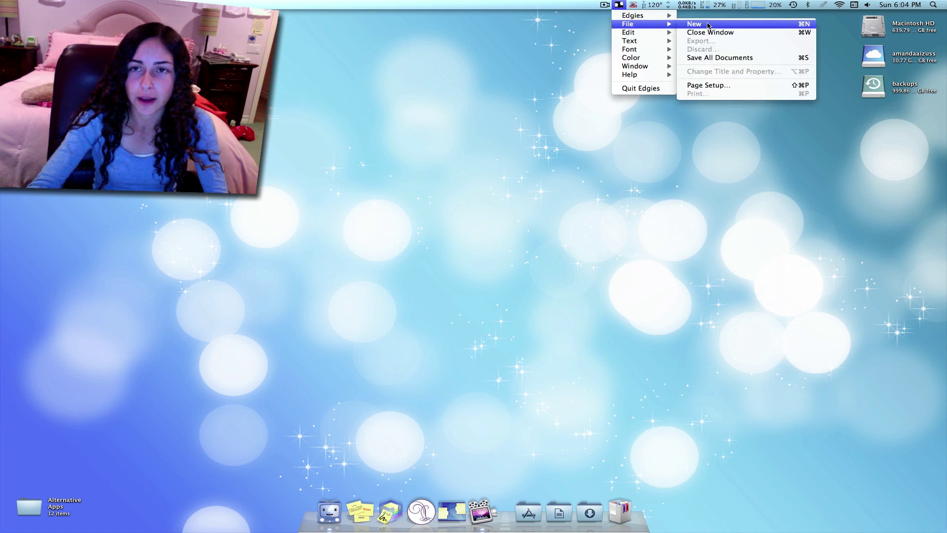
{"action": "left_click", "coordinate": [690, 23]}
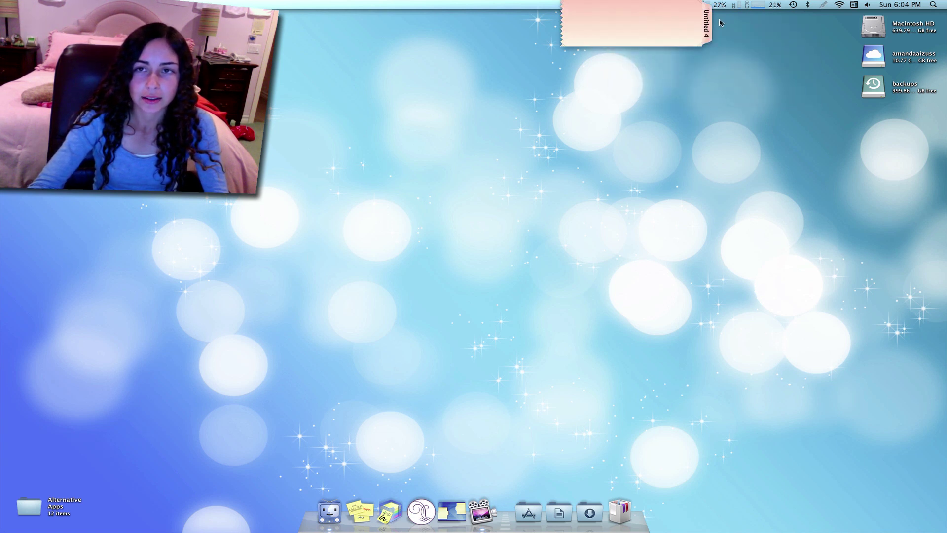
{"action": "left_click_drag", "start_coordinate": [706, 23], "coordinate": [514, 193]}
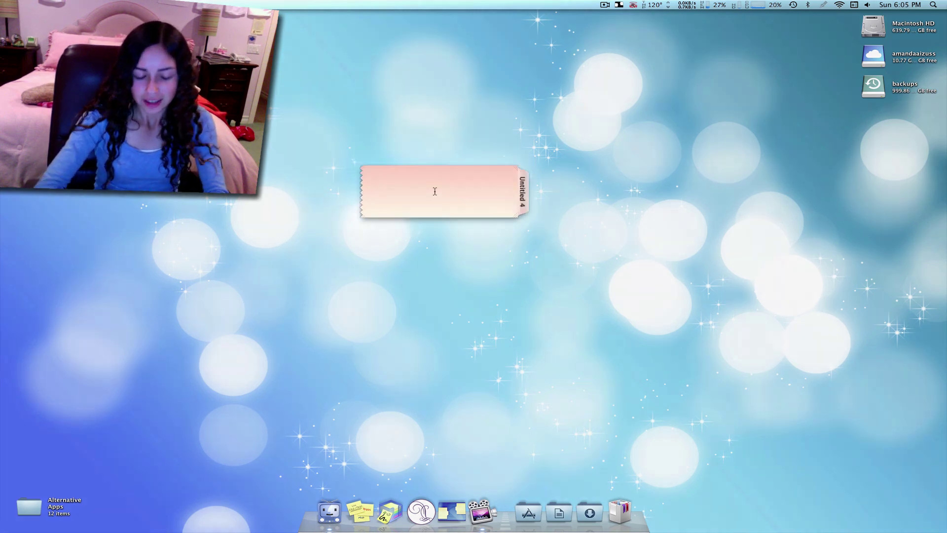
{"action": "key", "text": "super+plus"}
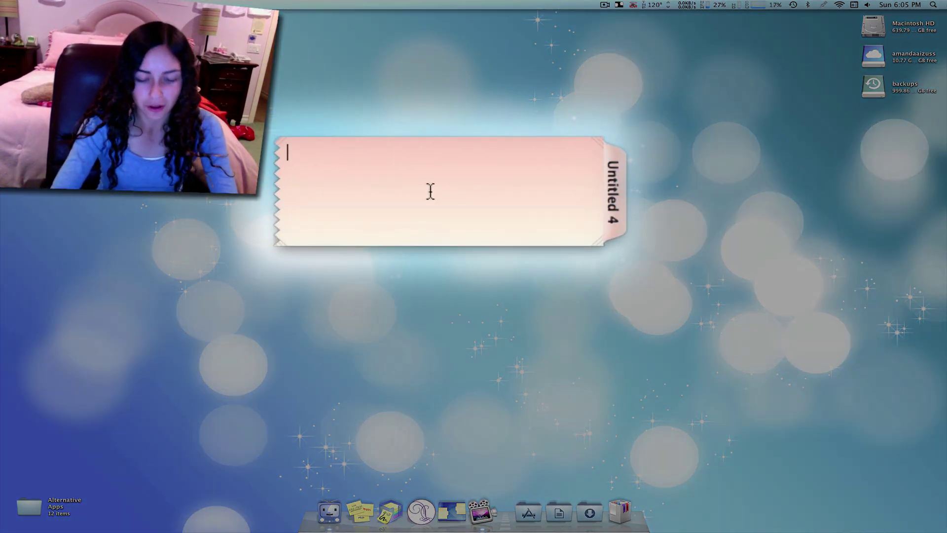
{"action": "type", "text": "sa;dlka;dlka;dka;ka;ogjn;"}
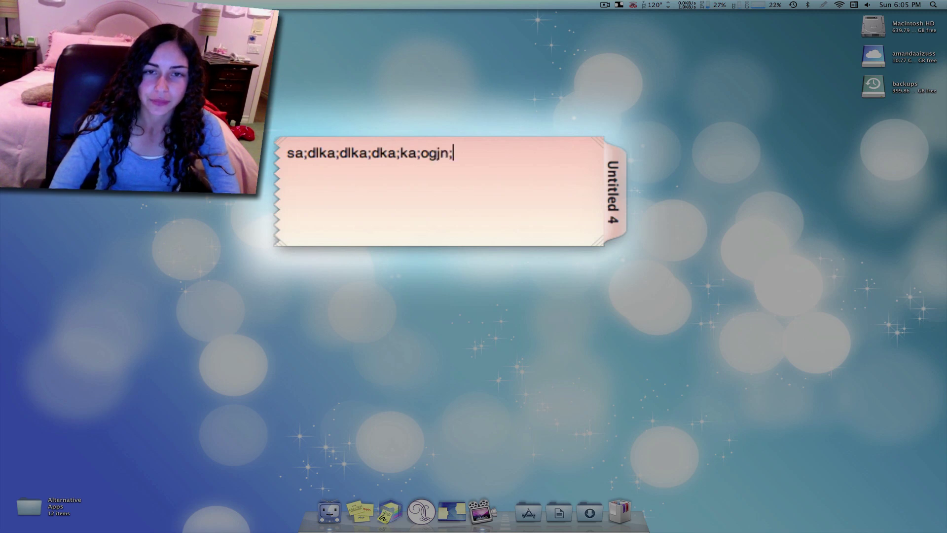
{"action": "type", "text": "dg"}
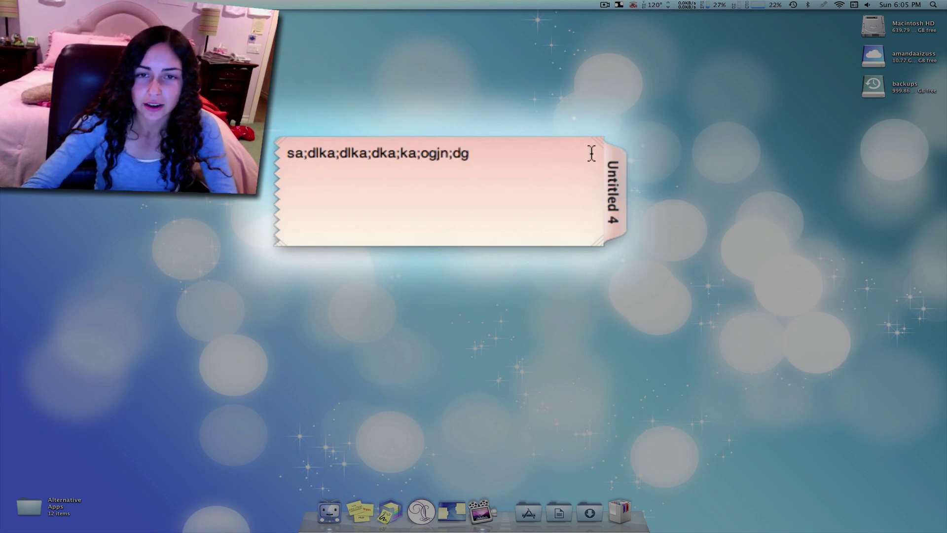
{"action": "key", "text": "super+minus"}
{"action": "mouse_move", "coordinate": [518, 197]}
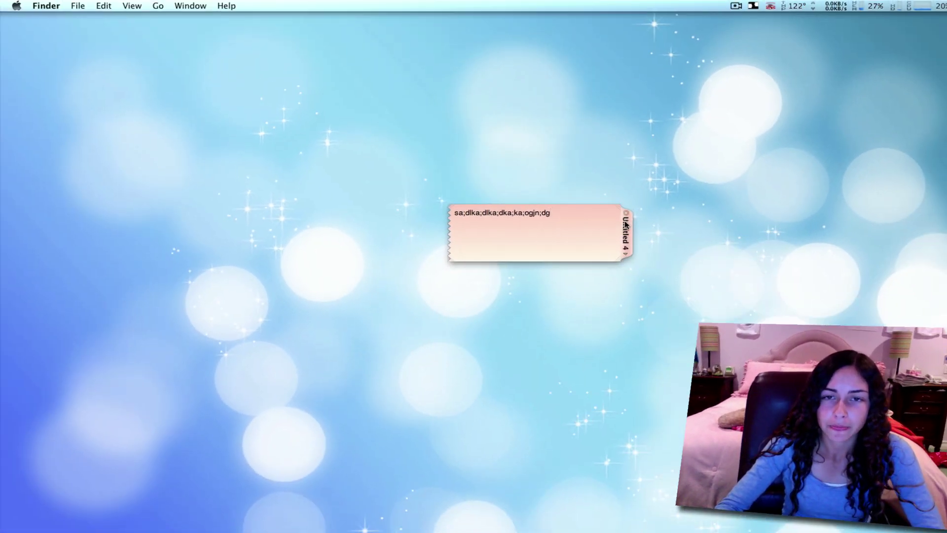
Collapse the Untitled 4 note into a tab against the left screen edge.
{"action": "left_click", "coordinate": [626, 232]}
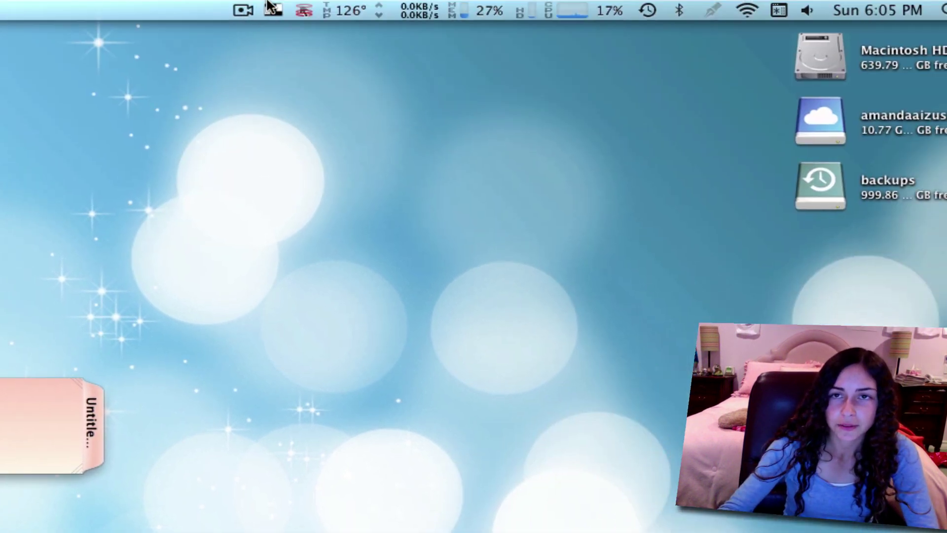
Add a yellow checkbox before 'Make a video', tick it, and start a new line below.
{"action": "left_click", "coordinate": [272, 10]}
{"action": "mouse_move", "coordinate": [279, 68]}
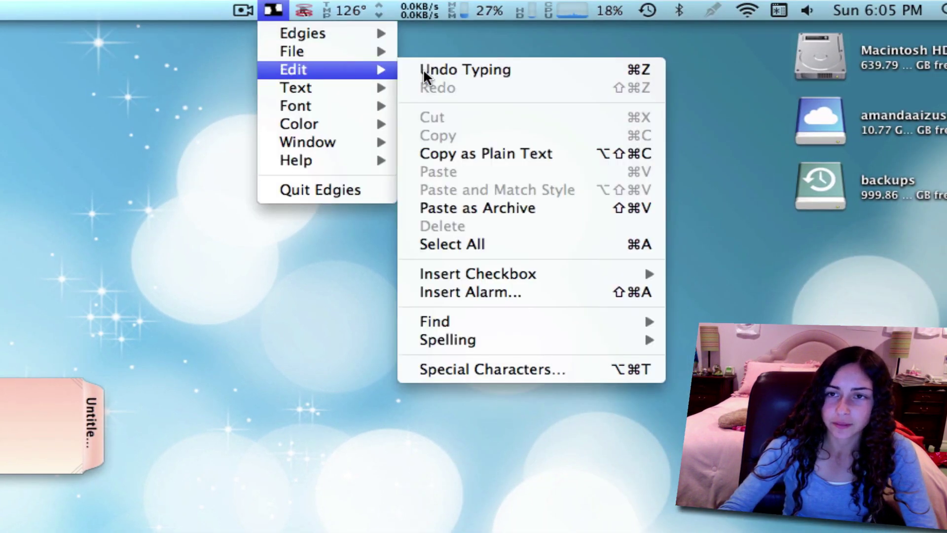
{"action": "mouse_move", "coordinate": [557, 274]}
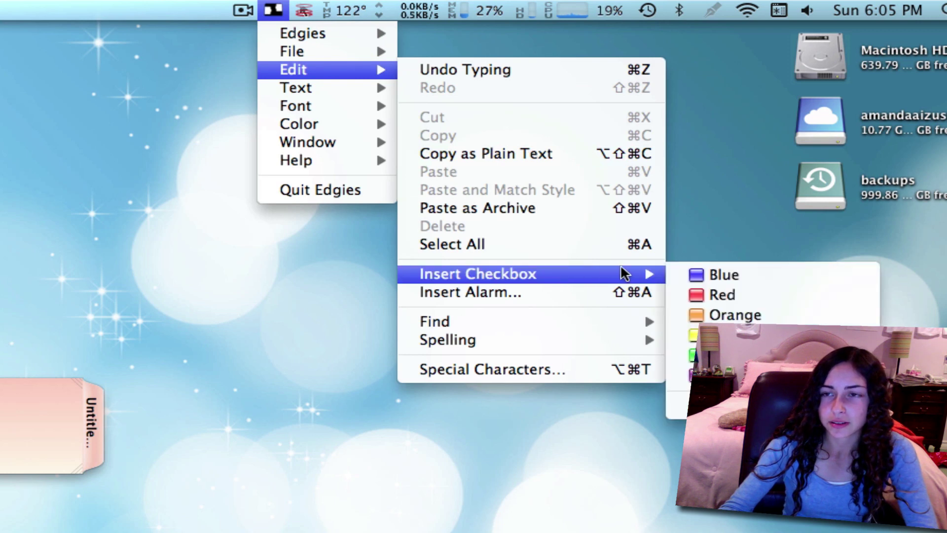
{"action": "left_click", "coordinate": [723, 335]}
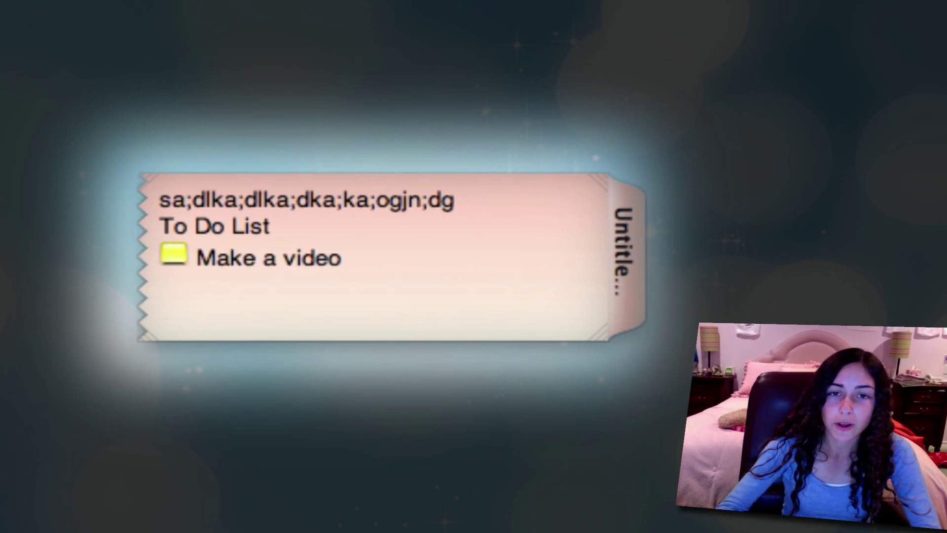
{"action": "left_click_drag", "start_coordinate": [424, 254], "coordinate": [212, 257]}
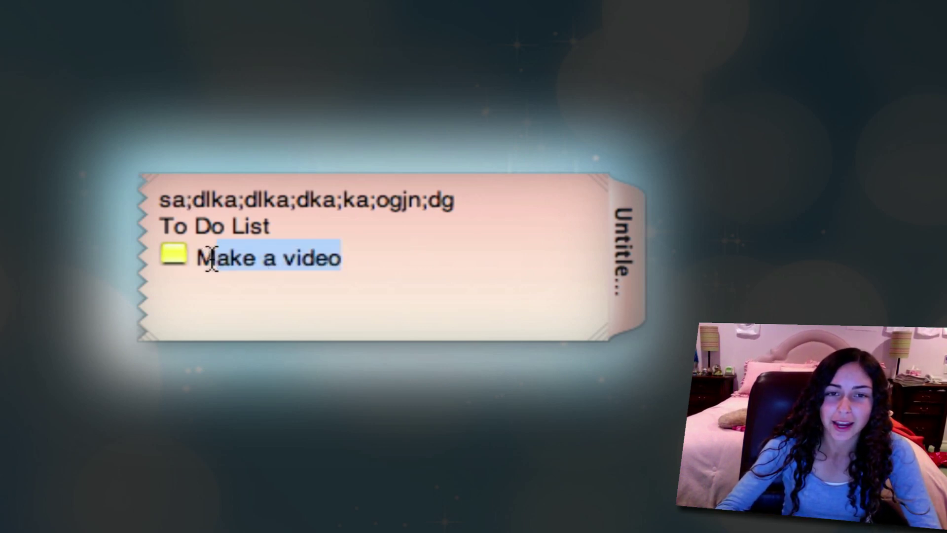
{"action": "left_click", "coordinate": [338, 268]}
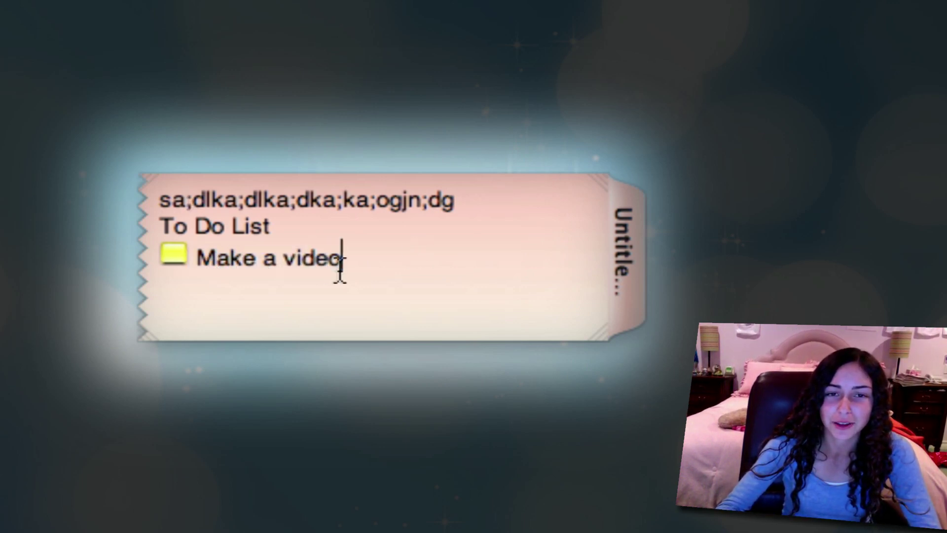
{"action": "left_click", "coordinate": [181, 258]}
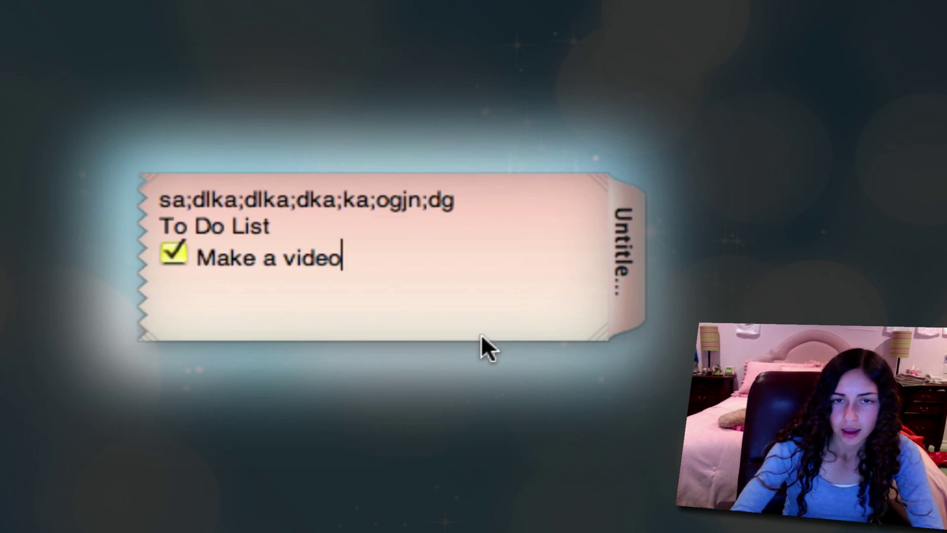
{"action": "key", "text": "Return"}
{"action": "left_click", "coordinate": [318, 9]}
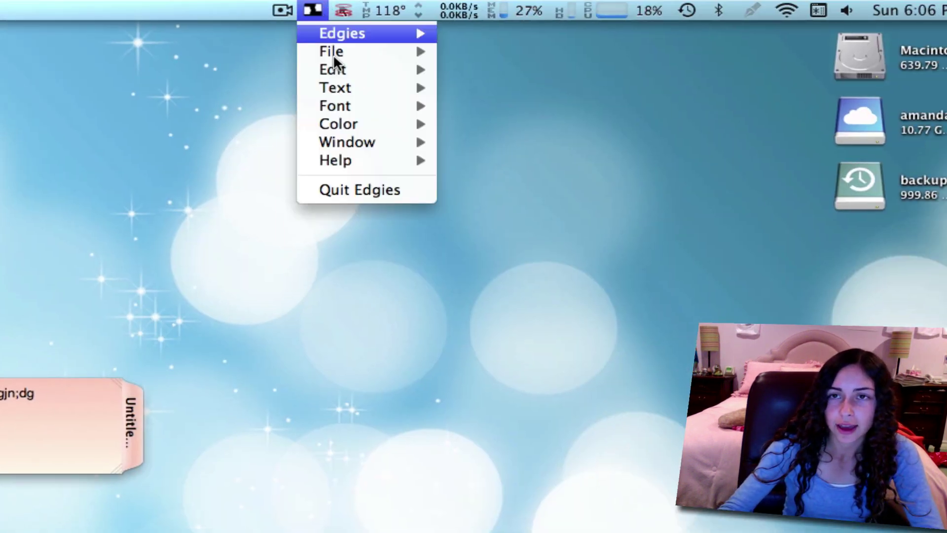
{"action": "mouse_move", "coordinate": [353, 71]}
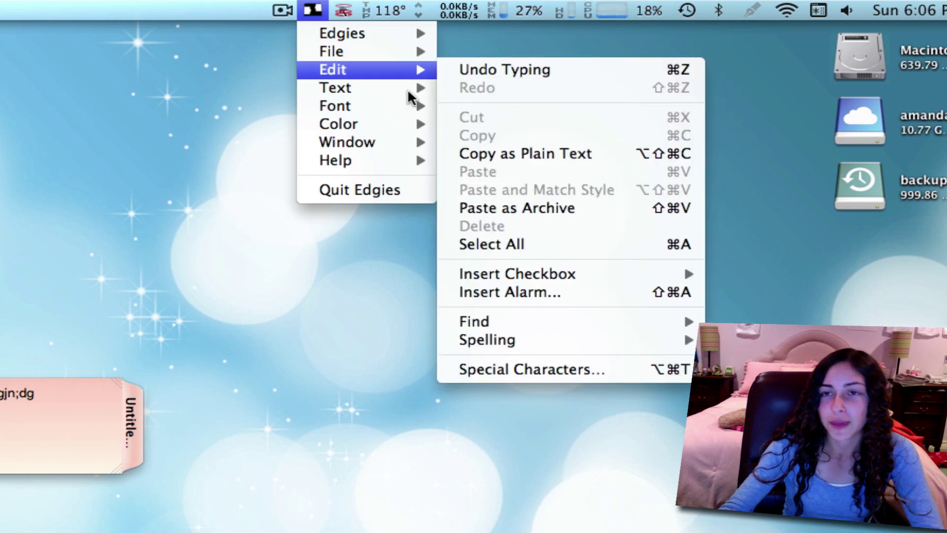
{"action": "left_click", "coordinate": [564, 292]}
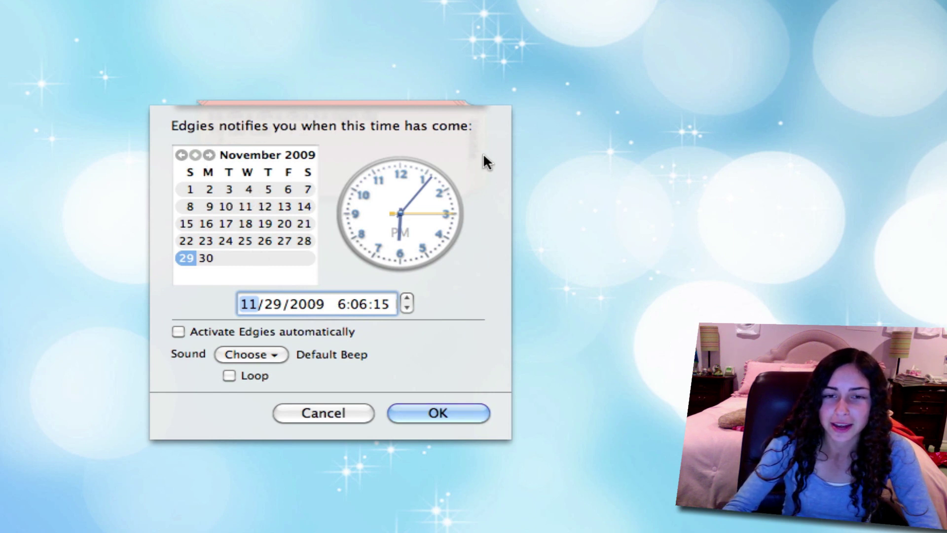
{"action": "left_click", "coordinate": [271, 351]}
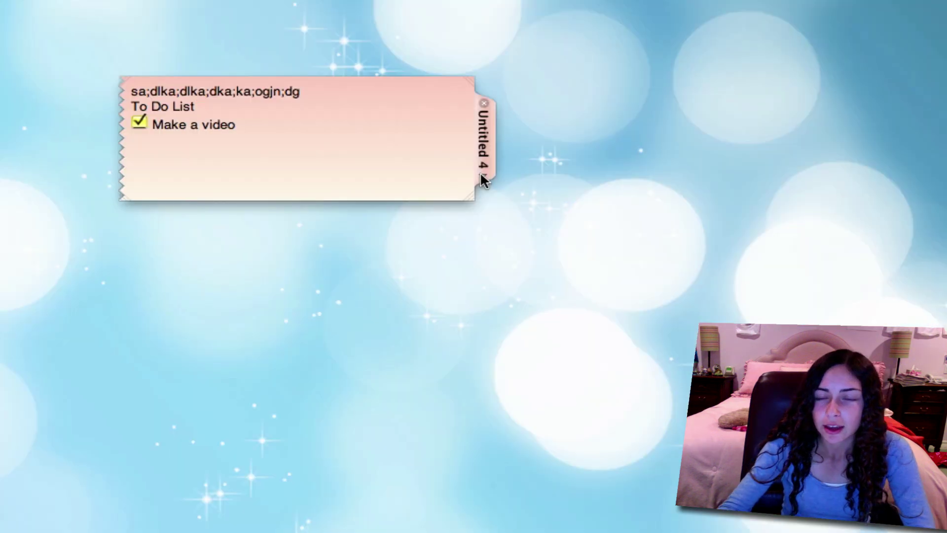
Change the memo's title from Untitled 4 to 'Test'.
{"action": "left_click", "coordinate": [482, 178]}
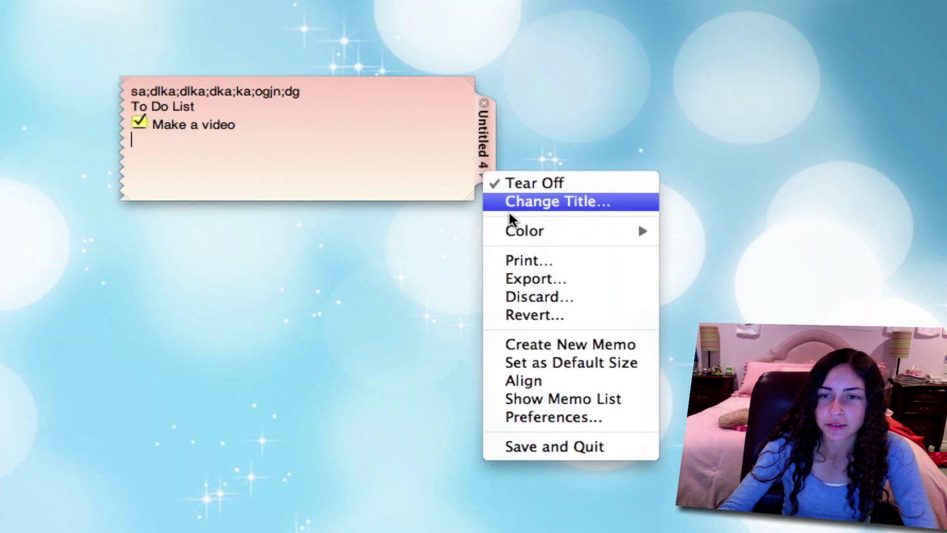
{"action": "left_click", "coordinate": [538, 196]}
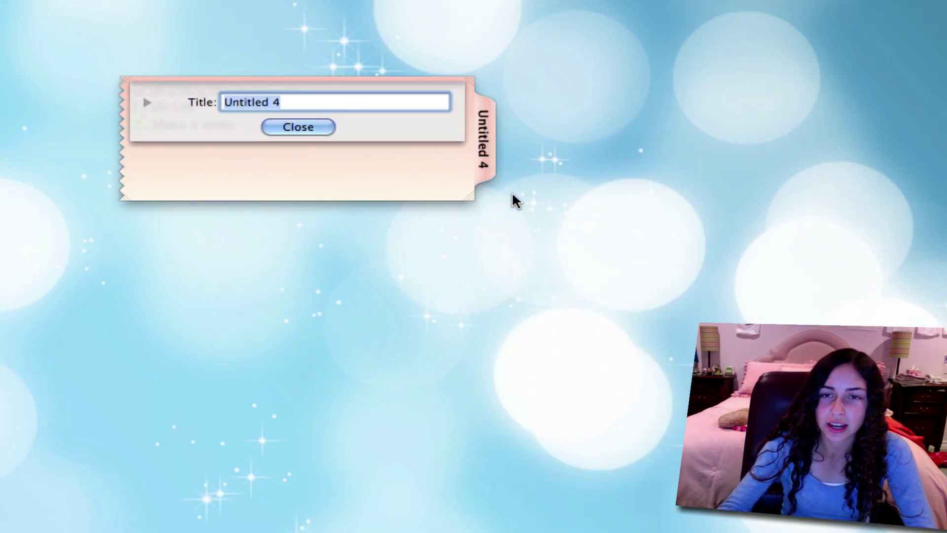
{"action": "type", "text": "T"}
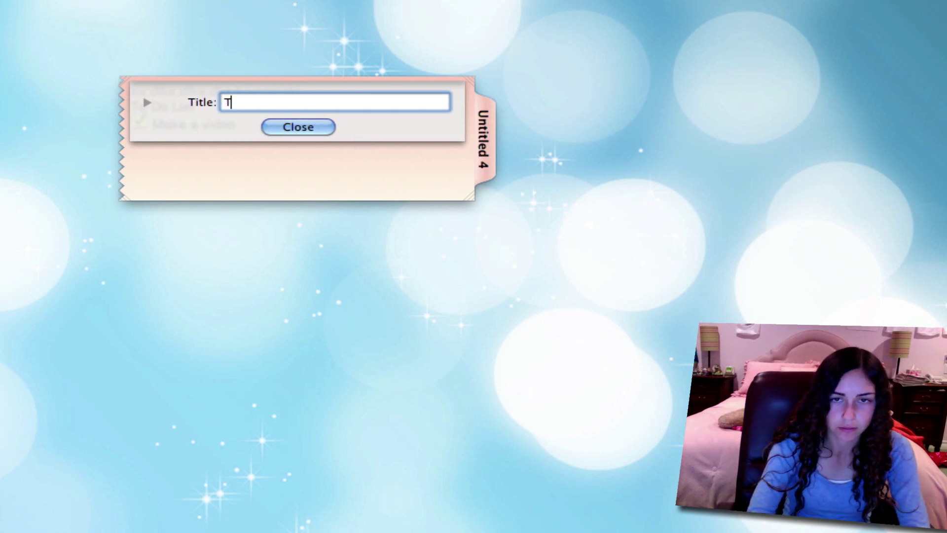
{"action": "type", "text": "est"}
{"action": "key", "text": "Return"}
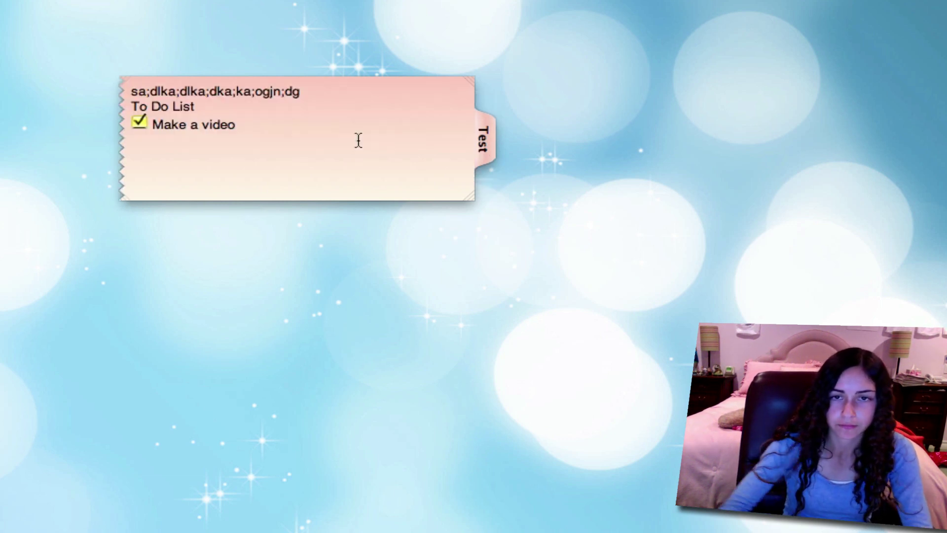
{"action": "left_click", "coordinate": [479, 155]}
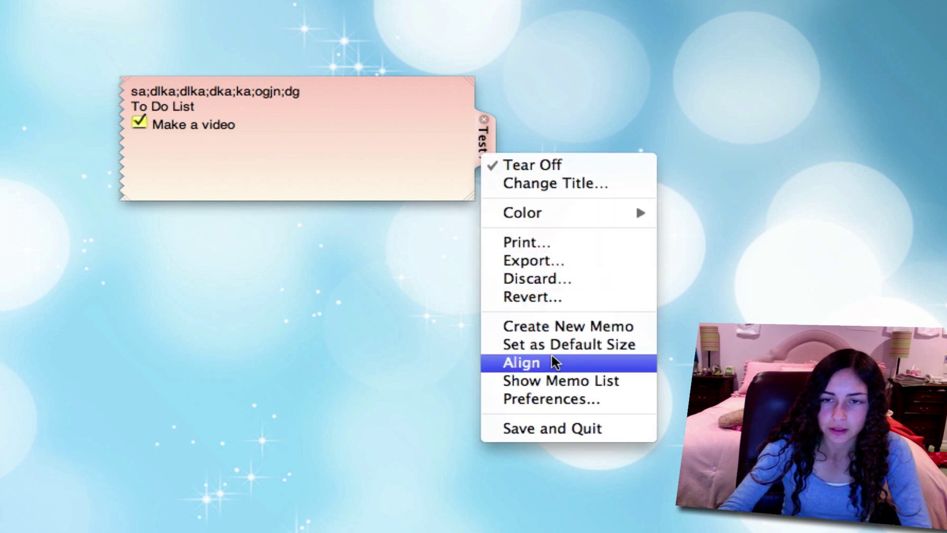
Show the Memo List and add a new memo, Untitled 6.
{"action": "left_click", "coordinate": [553, 379]}
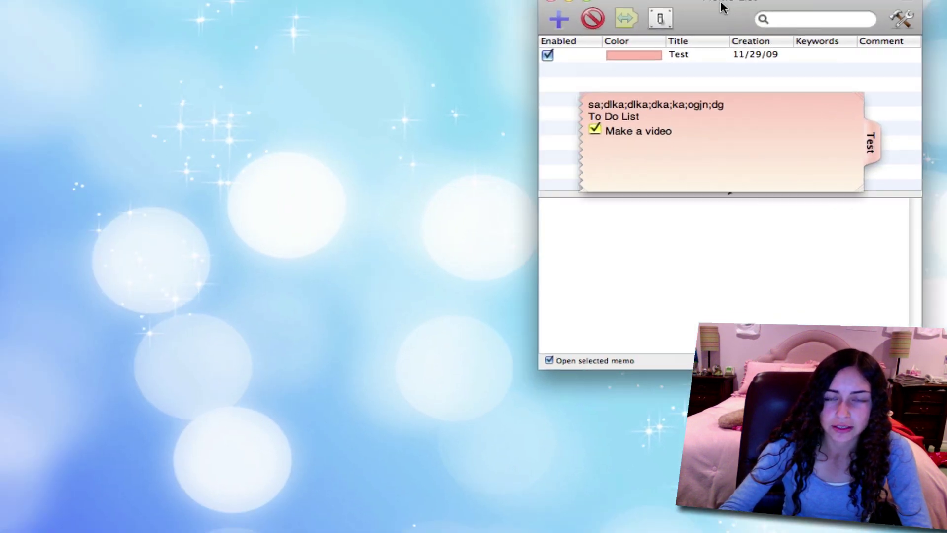
{"action": "left_click_drag", "start_coordinate": [740, 15], "coordinate": [350, 64]}
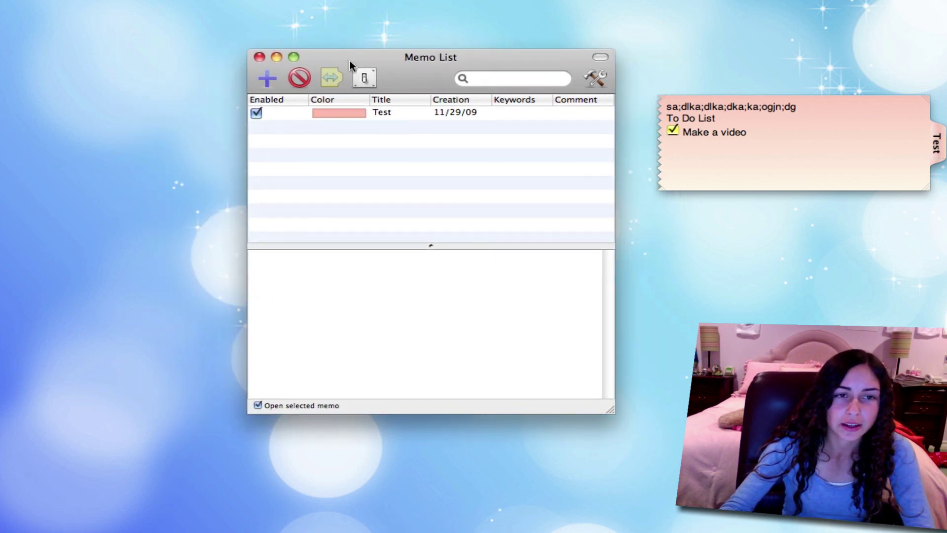
{"action": "left_click", "coordinate": [267, 77]}
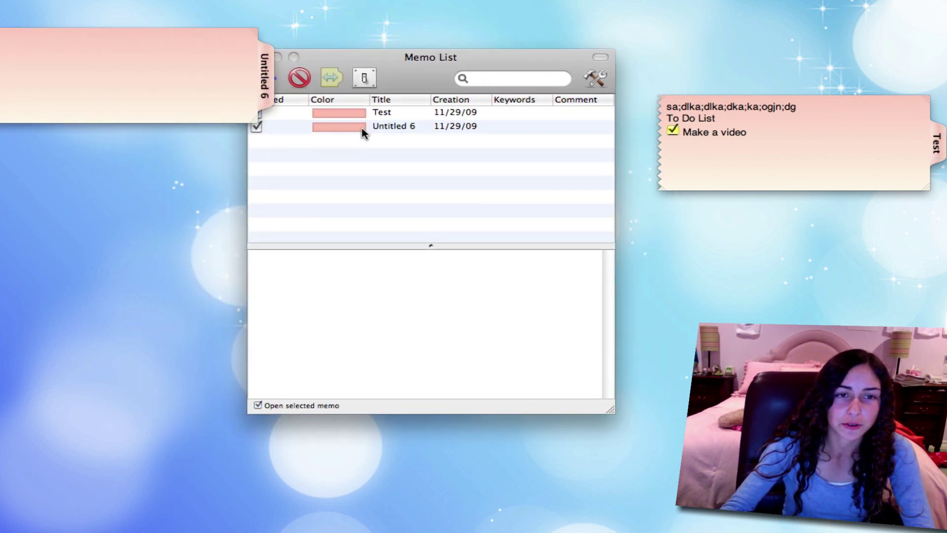
{"action": "left_click_drag", "start_coordinate": [423, 78], "coordinate": [460, 149]}
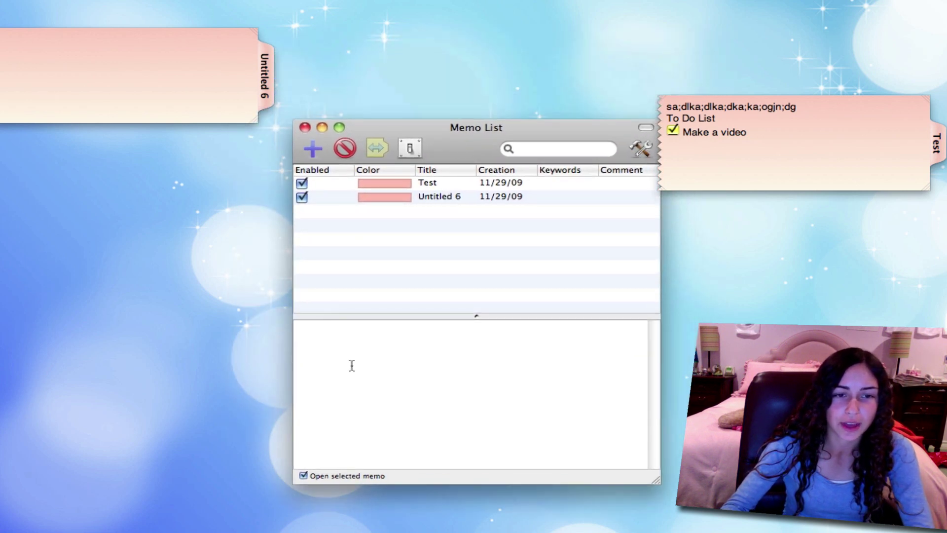
Fill Untitled 6 with 'asda;lkga;jkgjalakljalalhas' and move its sticky to the top right.
{"action": "left_click", "coordinate": [378, 171]}
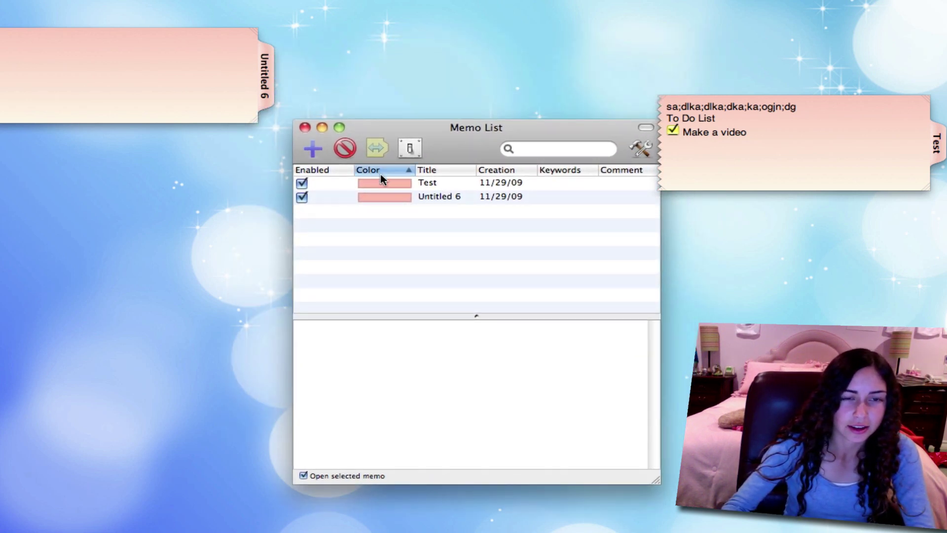
{"action": "left_click", "coordinate": [377, 184]}
{"action": "left_click", "coordinate": [445, 197]}
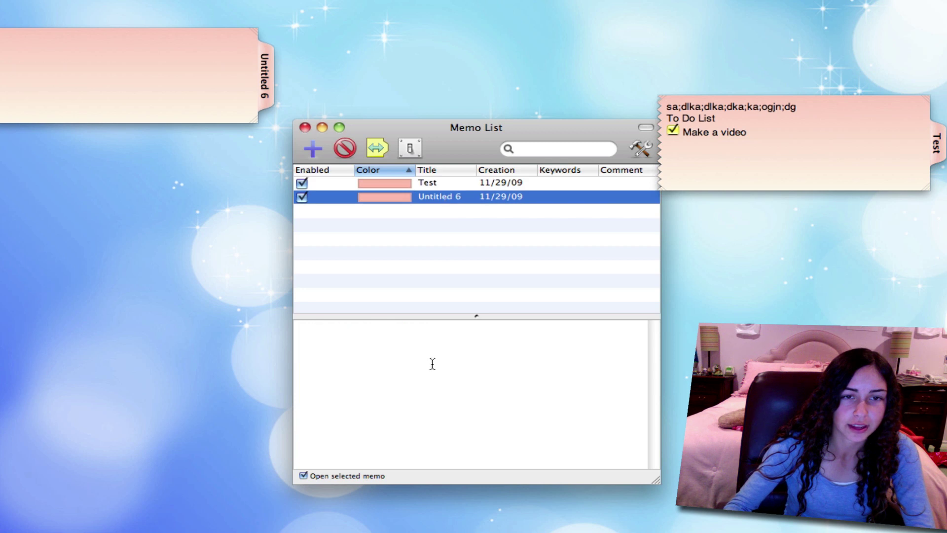
{"action": "left_click", "coordinate": [431, 363]}
{"action": "type", "text": "asda;lkga;jkgjalakljalalhas"}
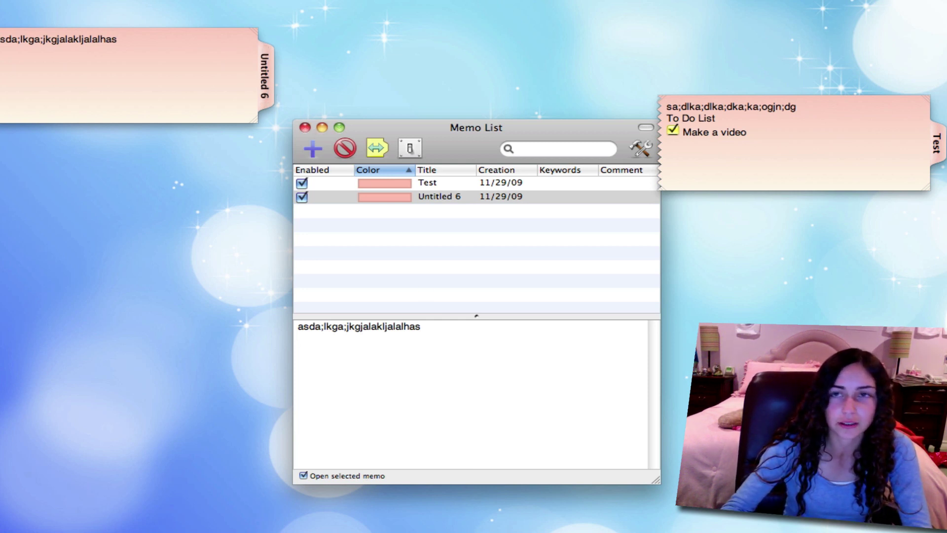
{"action": "left_click_drag", "start_coordinate": [263, 72], "coordinate": [924, 12]}
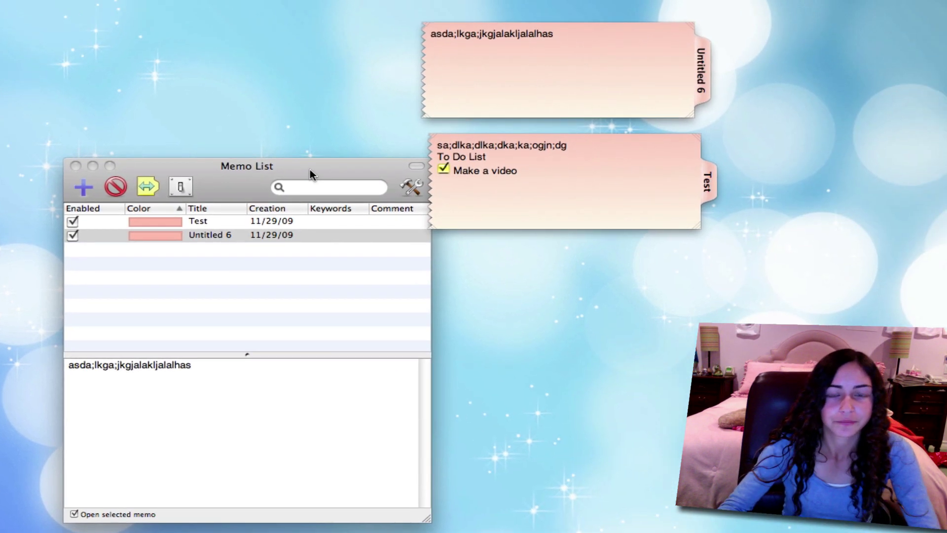
{"action": "left_click_drag", "start_coordinate": [541, 131], "coordinate": [514, 153]}
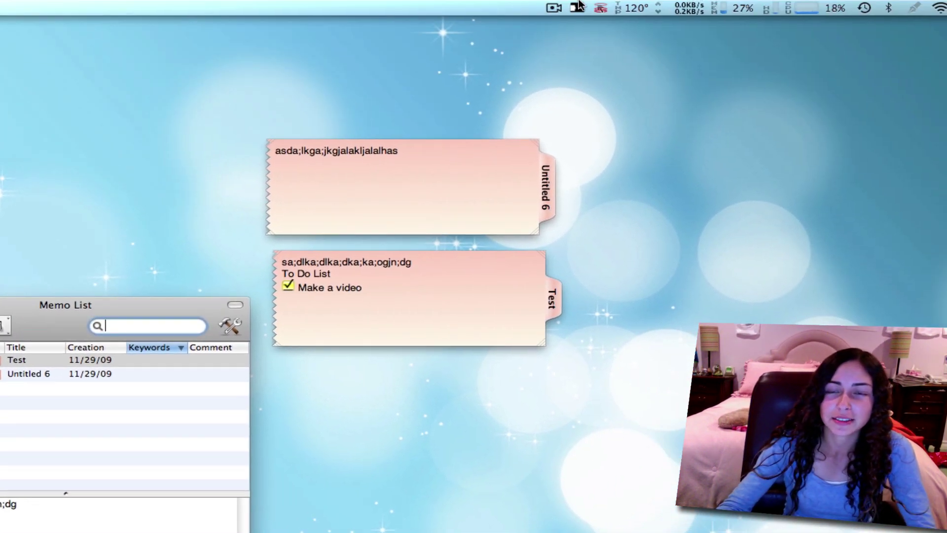